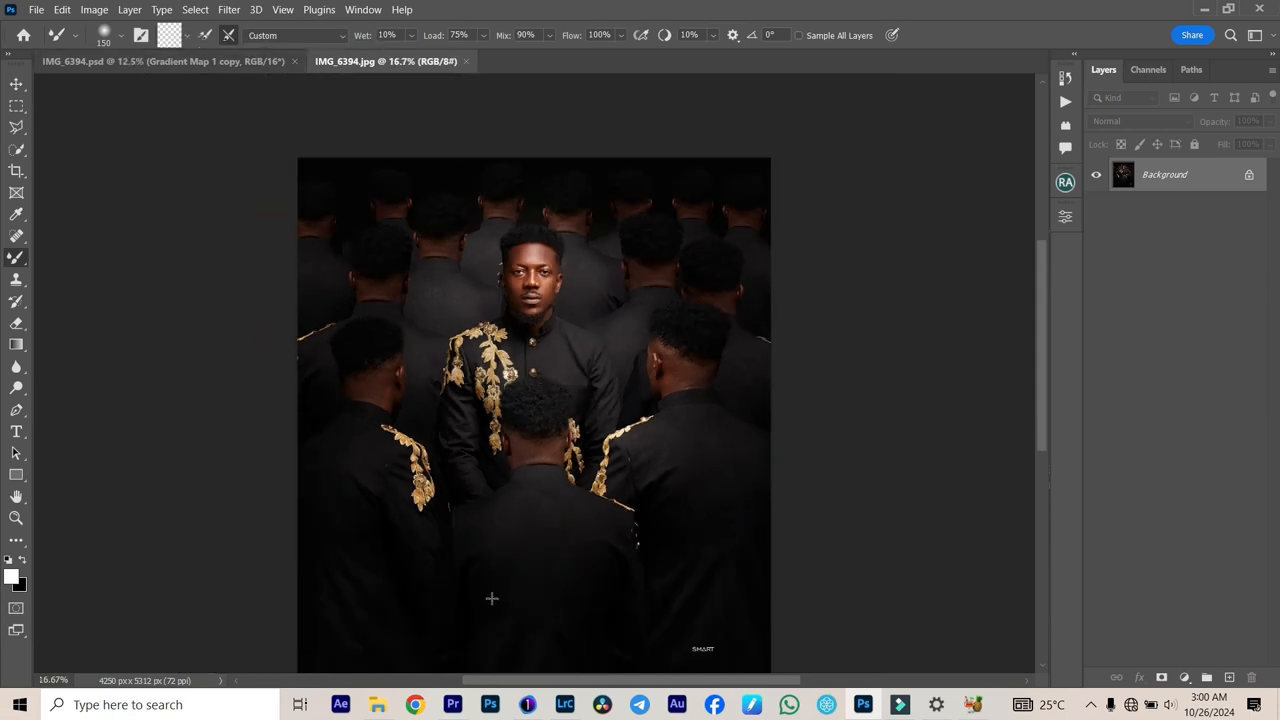
Step: Switch to Capture One and preview the unrated portraits IMG_6396.CR2 and IMG_6392.CR2
left_click(529, 705)
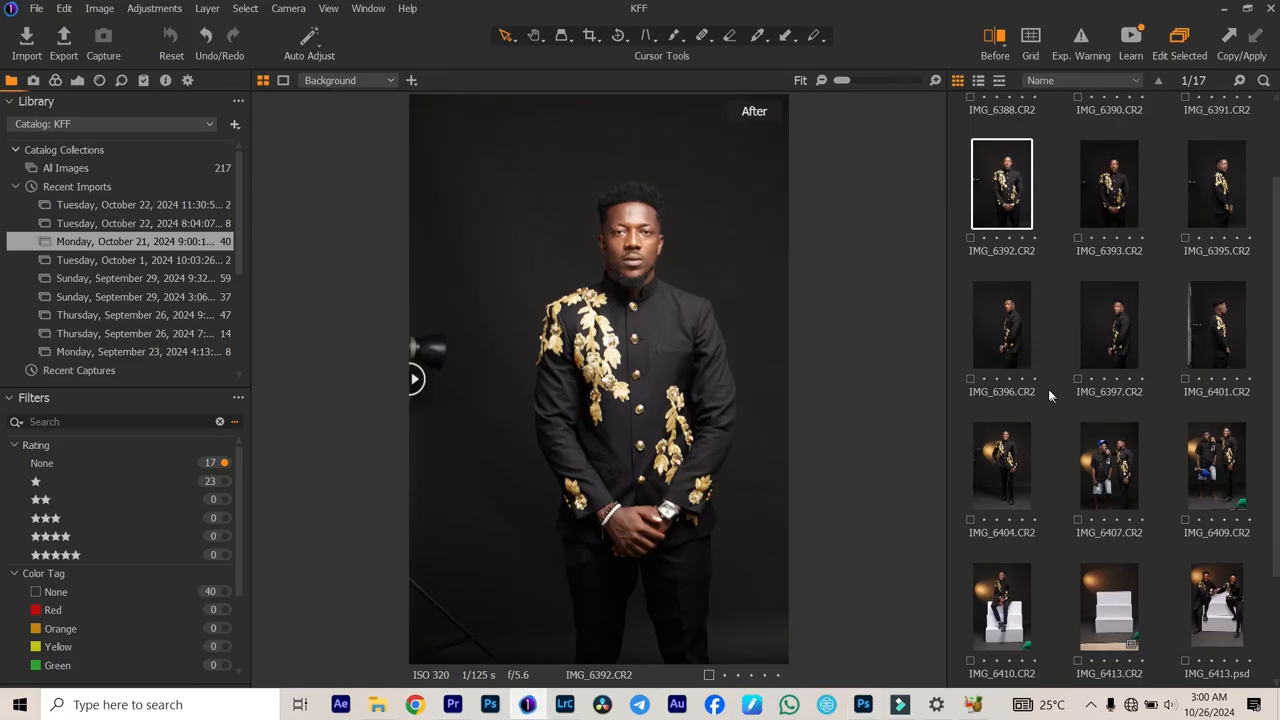
left_click(990, 306)
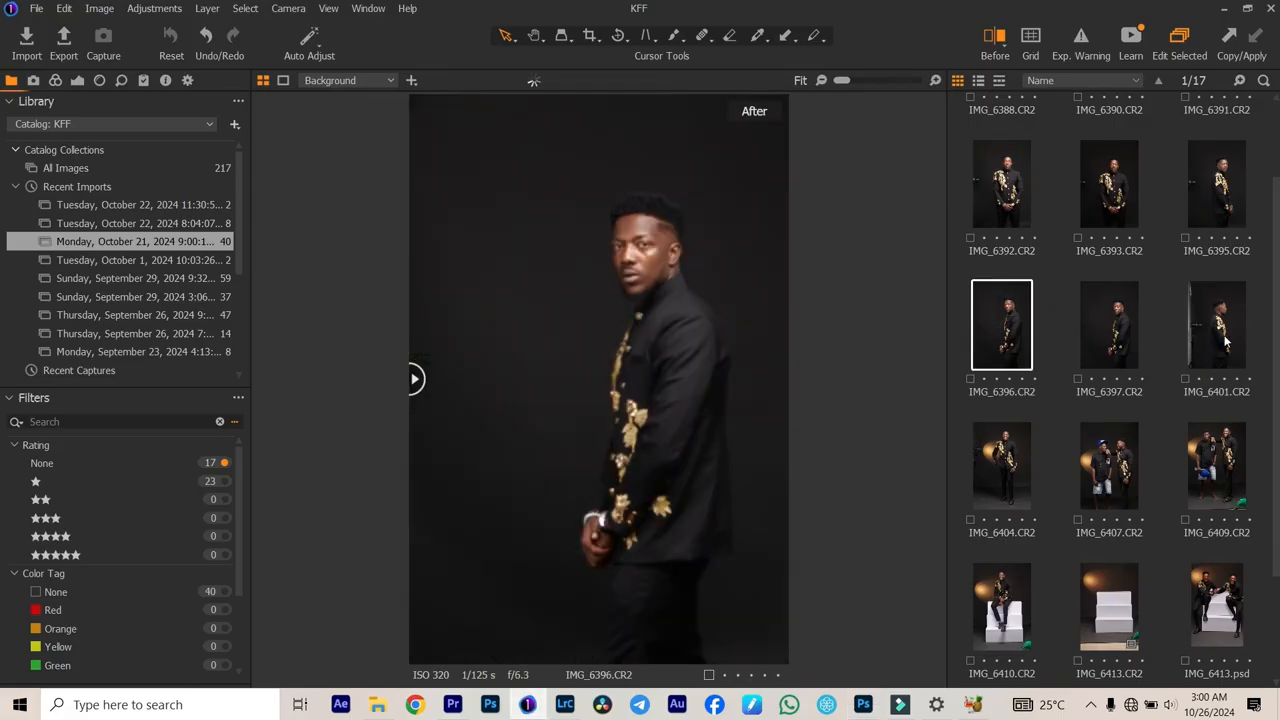
left_click(1015, 186)
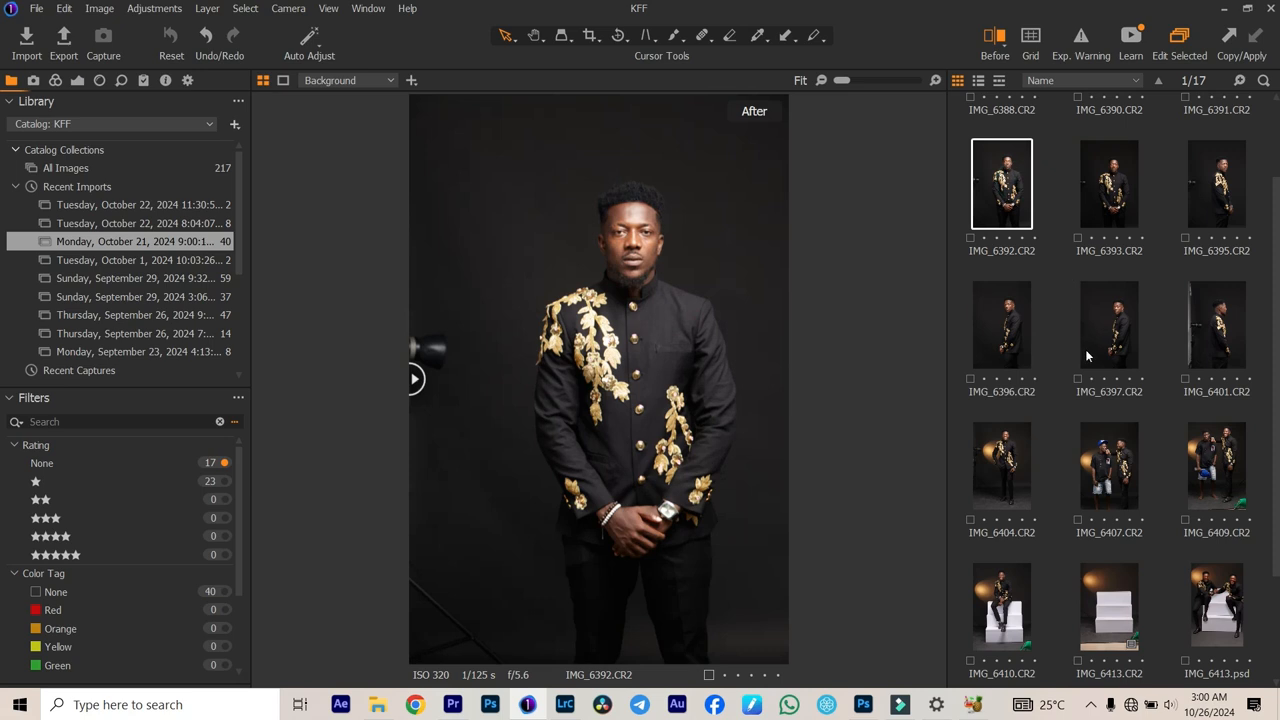
scroll(1087, 355, "up", 1)
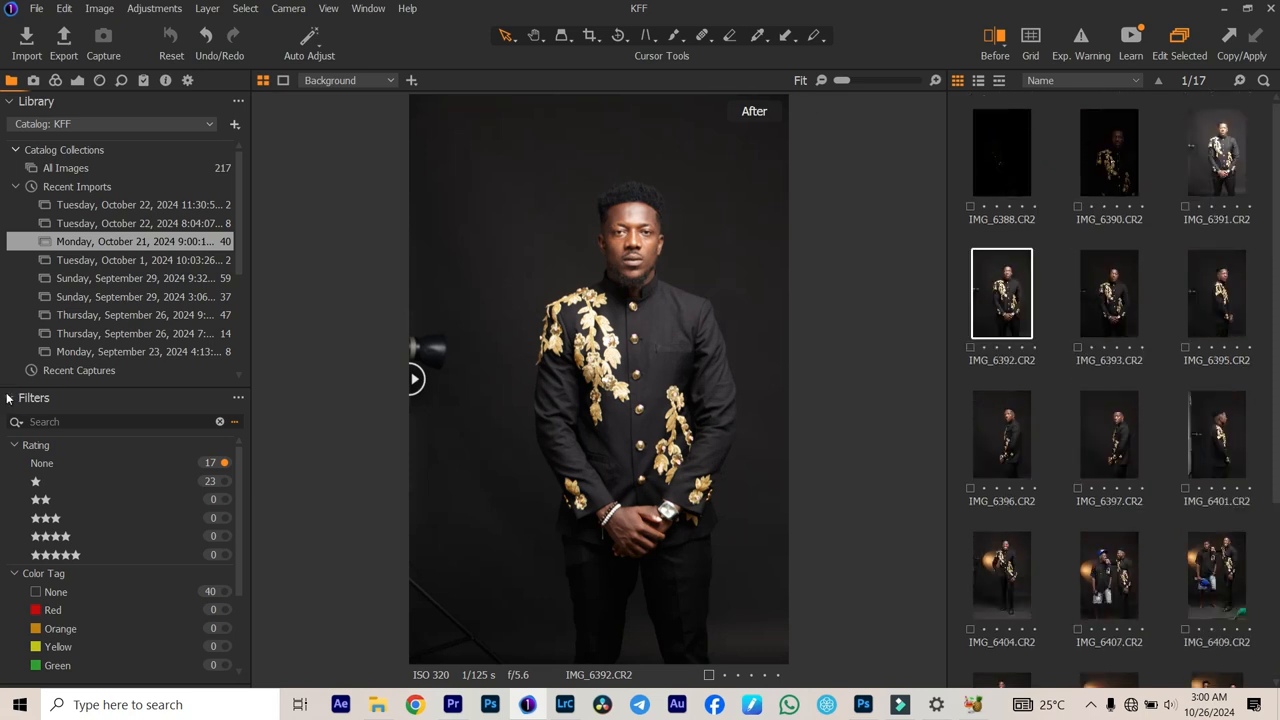
Step: Filter the catalog to one-star images and look through the back-view shots from IMG_6398.psd to IMG_6402.psd
left_click(224, 481)
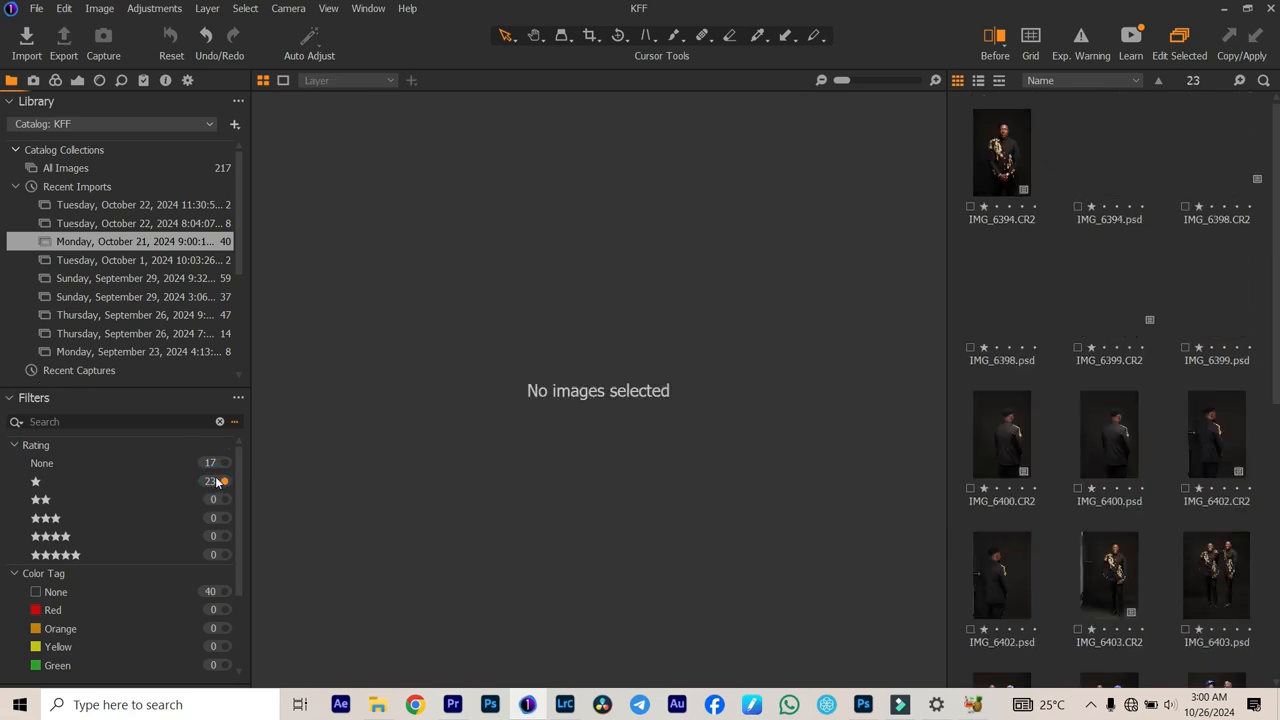
left_click(1014, 291)
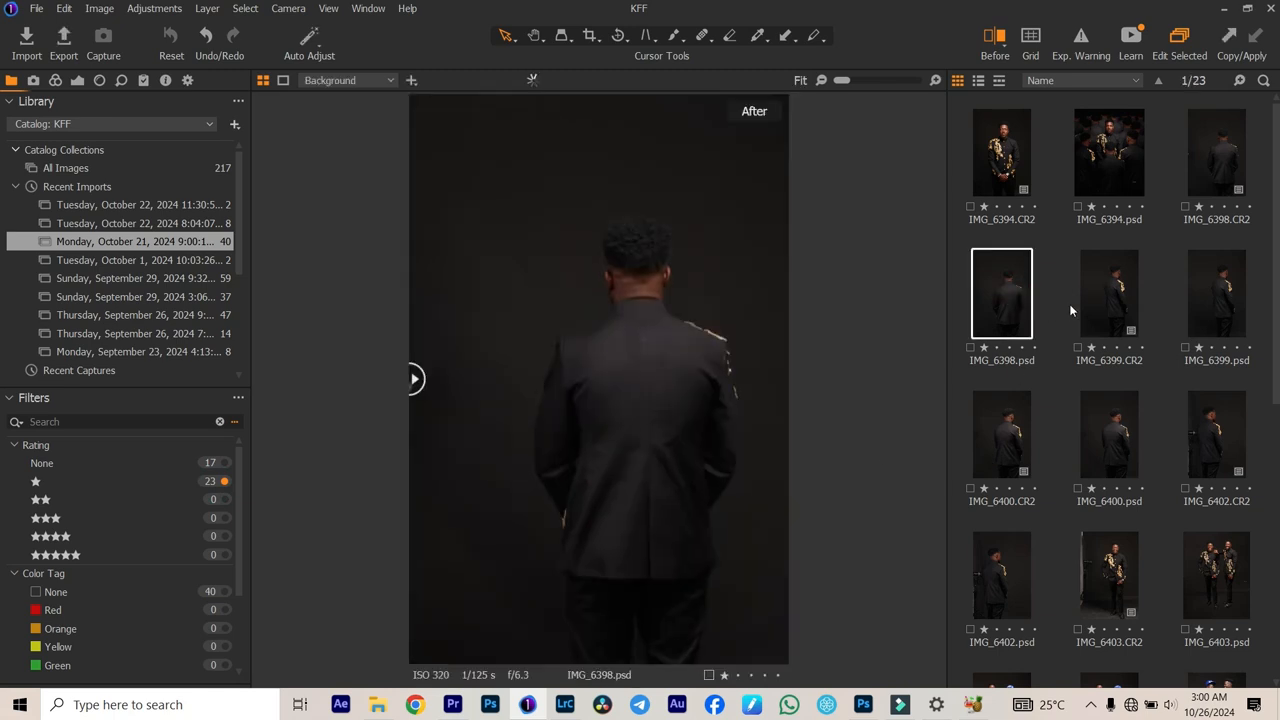
left_click(1143, 296)
left_click(1110, 296)
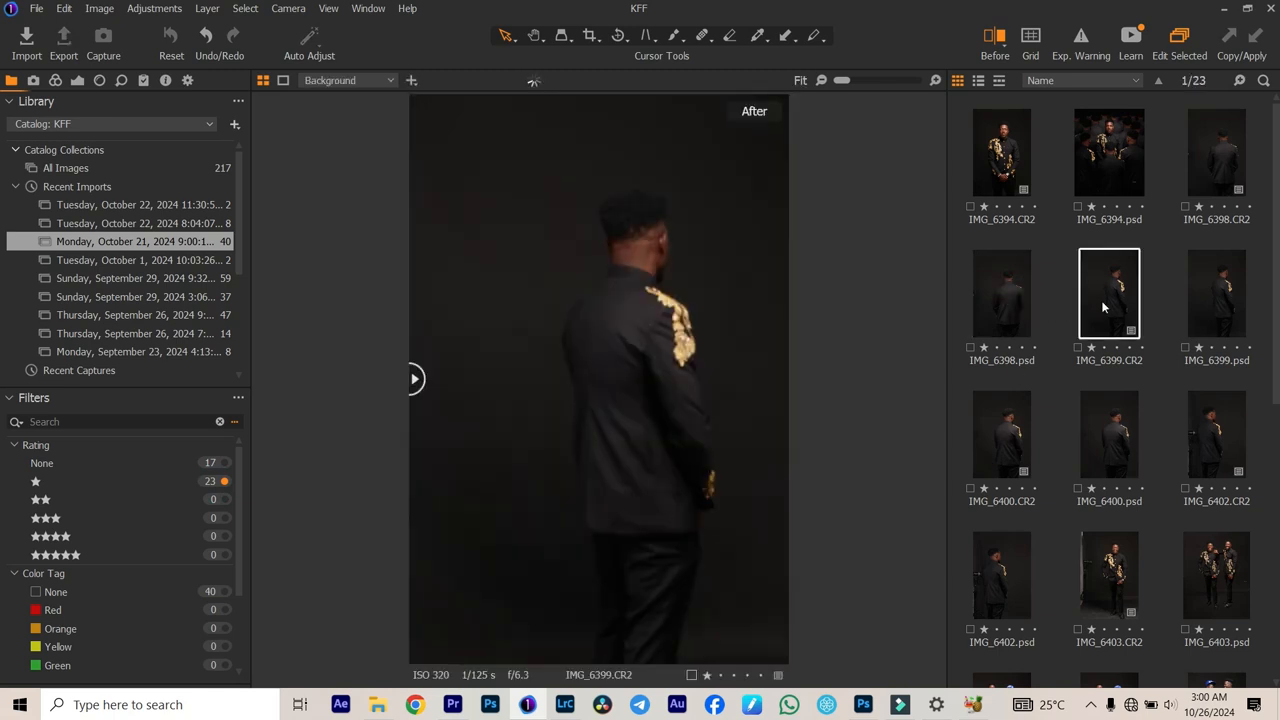
key("Right")
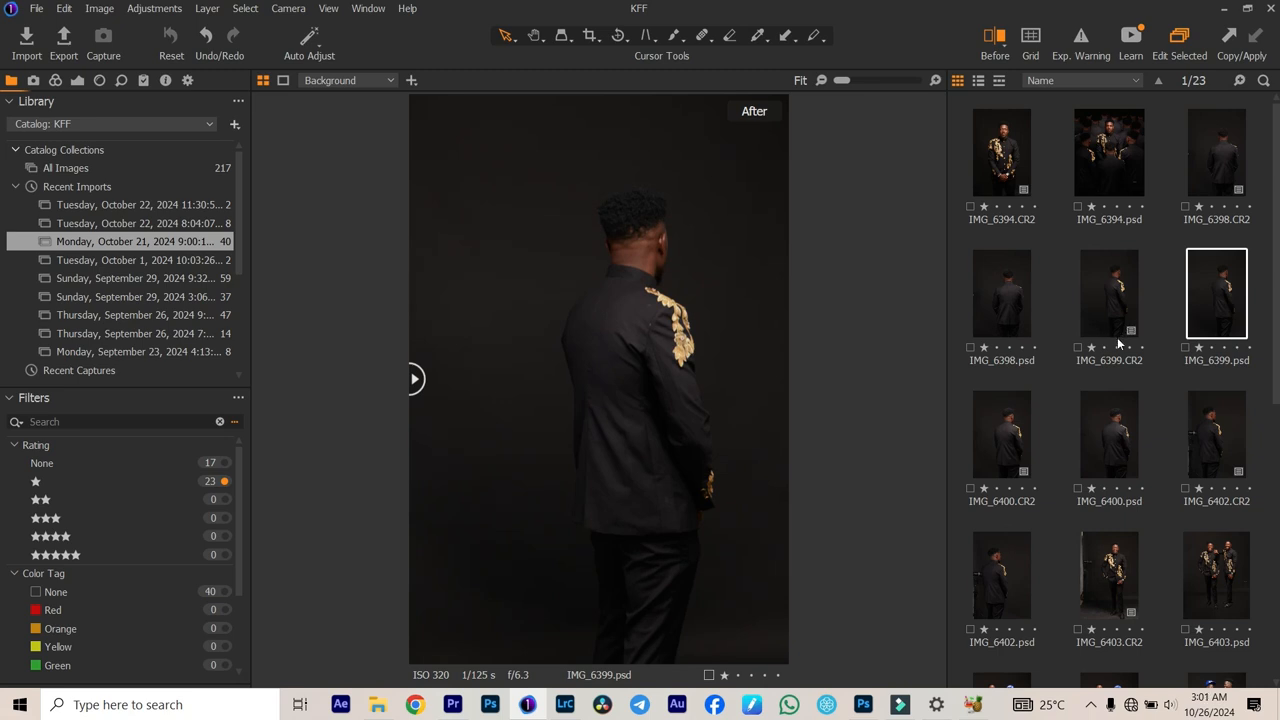
key("Right")
key("Right")
key("Right")
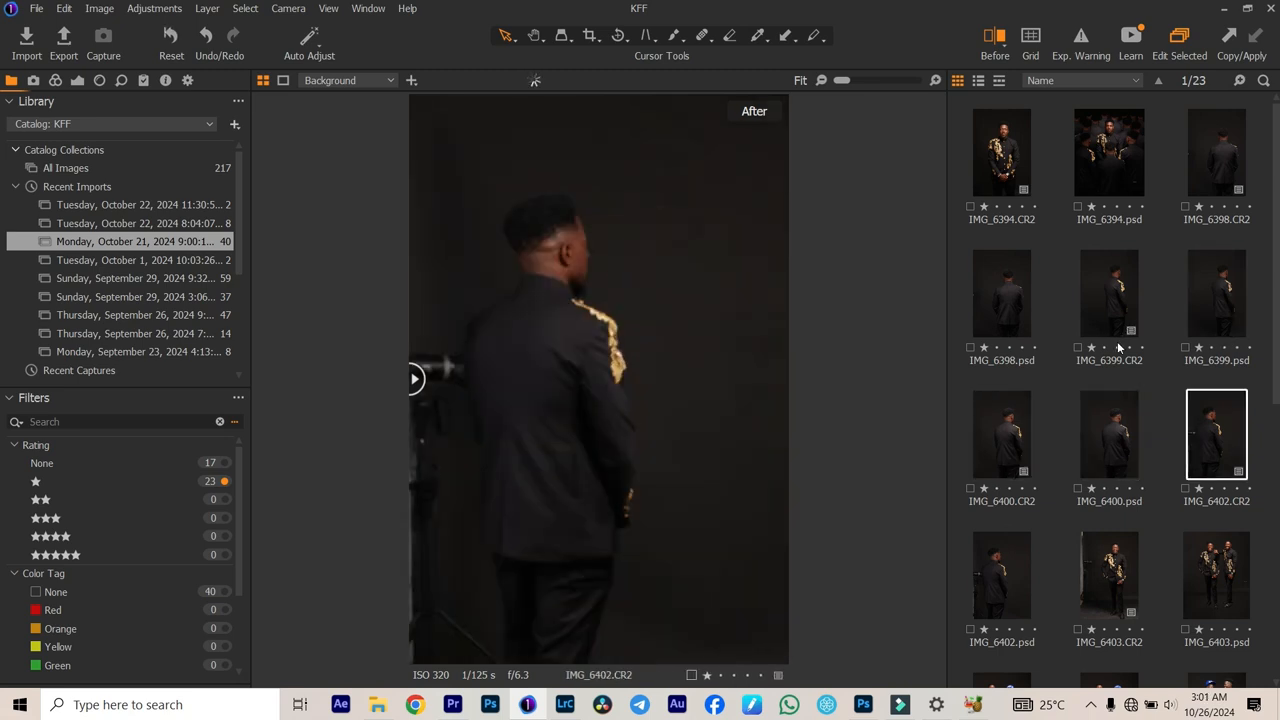
key("Right")
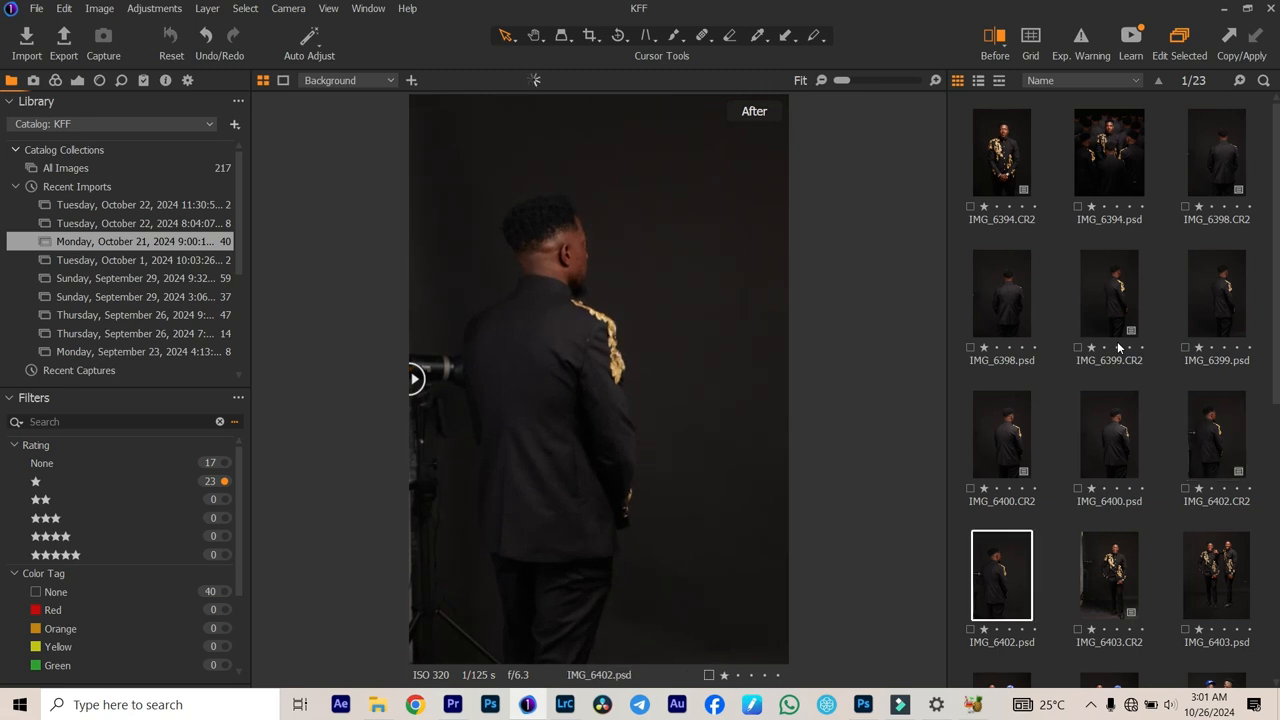
Step: Go back through the back-view shots, reviewing IMG_6398.CR2, IMG_6398.psd and IMG_6399.CR2
key("Left")
key("Left")
key("Left")
key("Left")
key("Left")
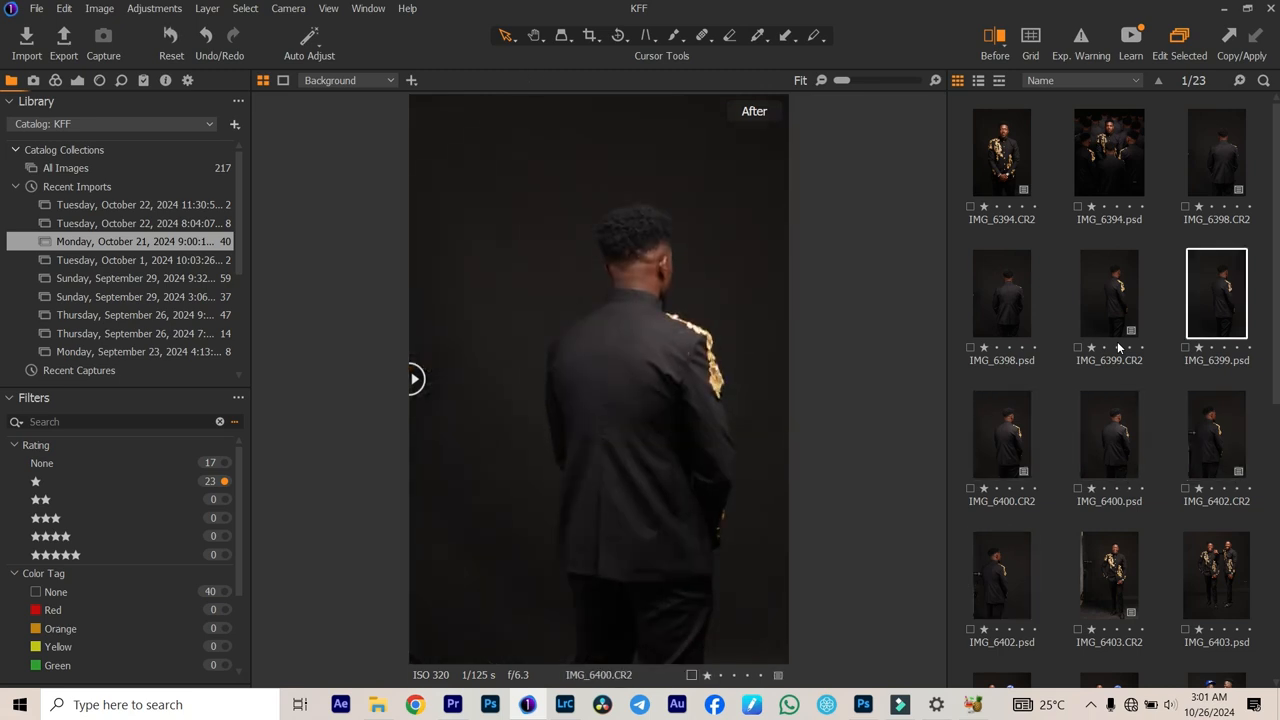
left_click(1215, 190)
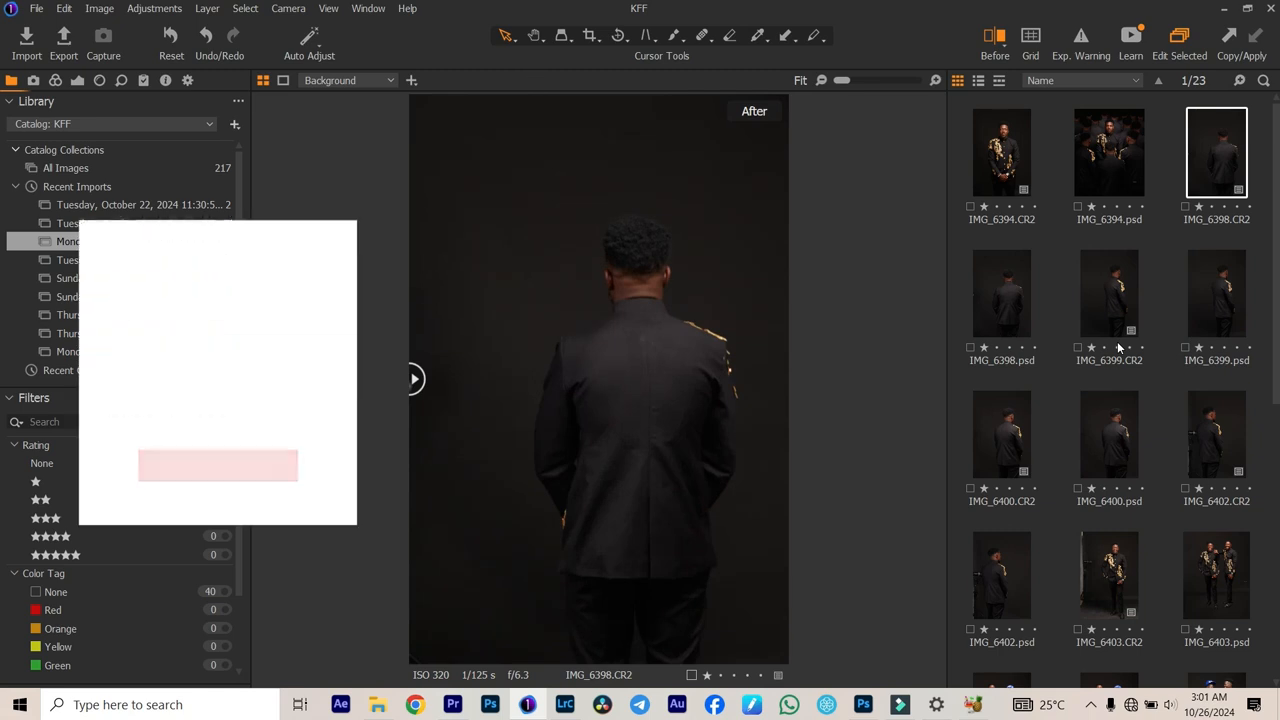
key("Right")
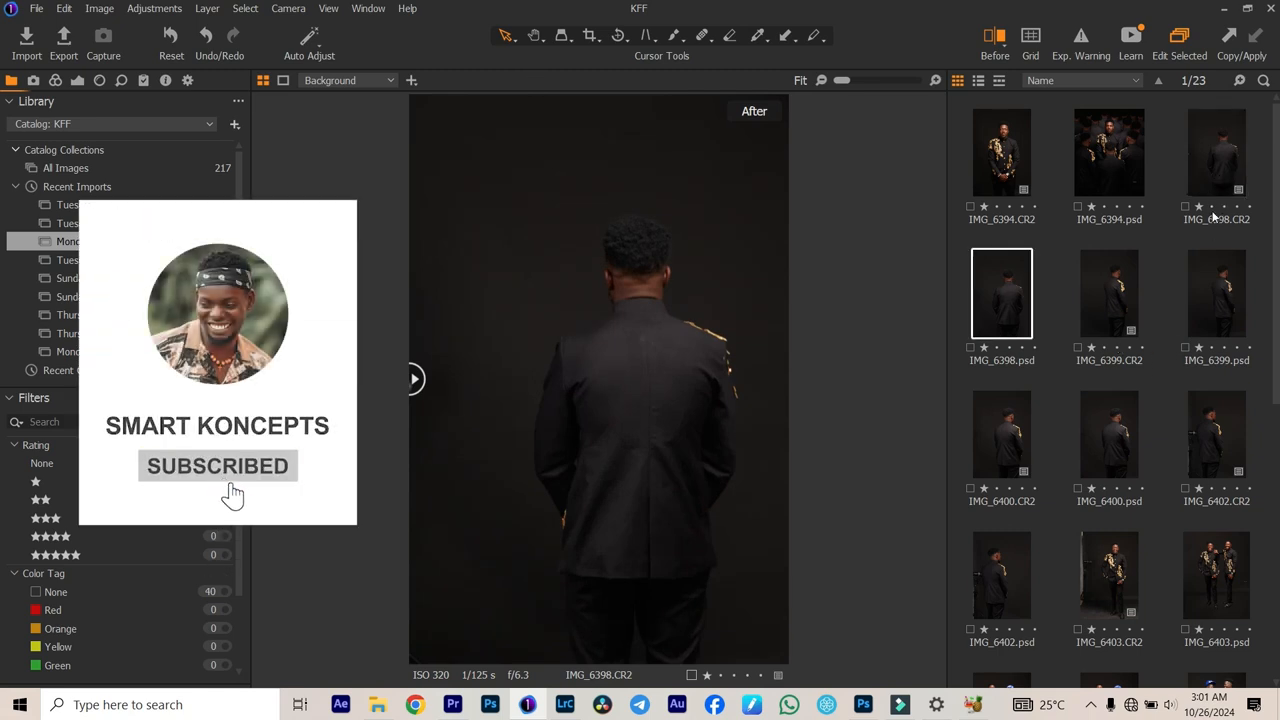
key("Right")
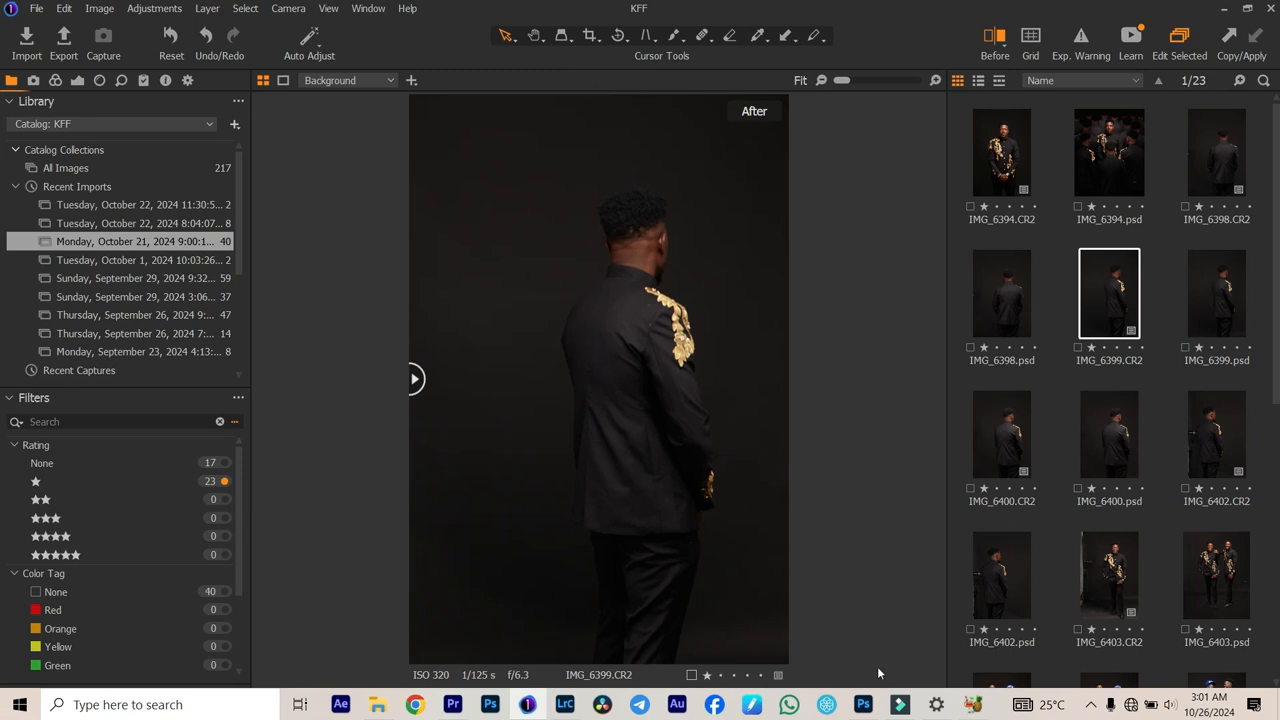
Step: Switch to IMG_6394.psd in Photoshop and display only the Background copy layer
left_click(862, 704)
left_click(228, 56)
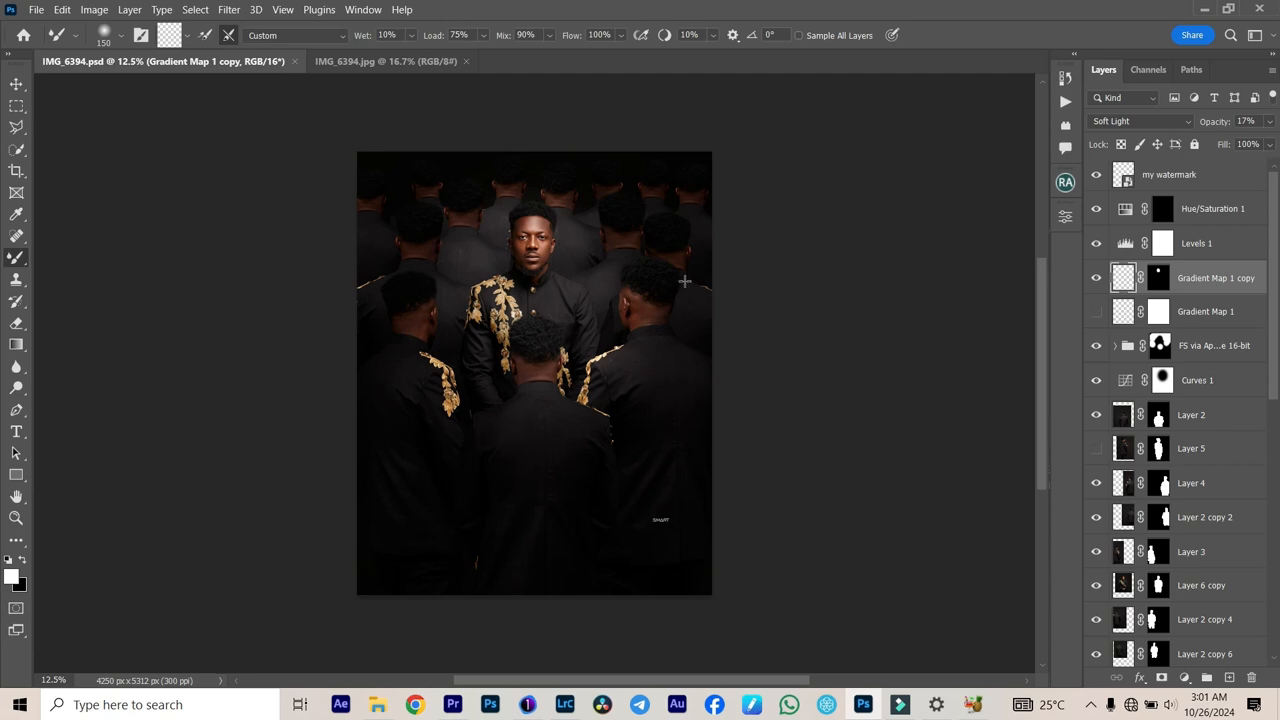
scroll(1150, 400, "down", 15)
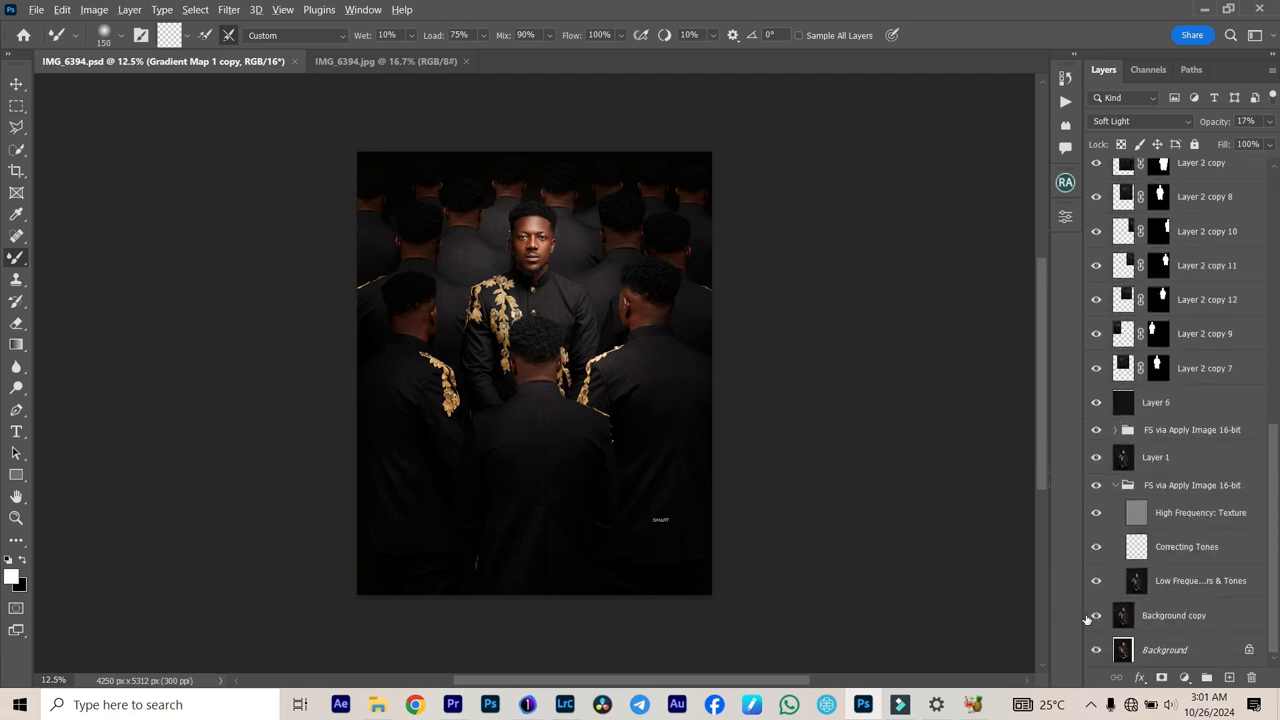
left_click(1096, 615, "alt")
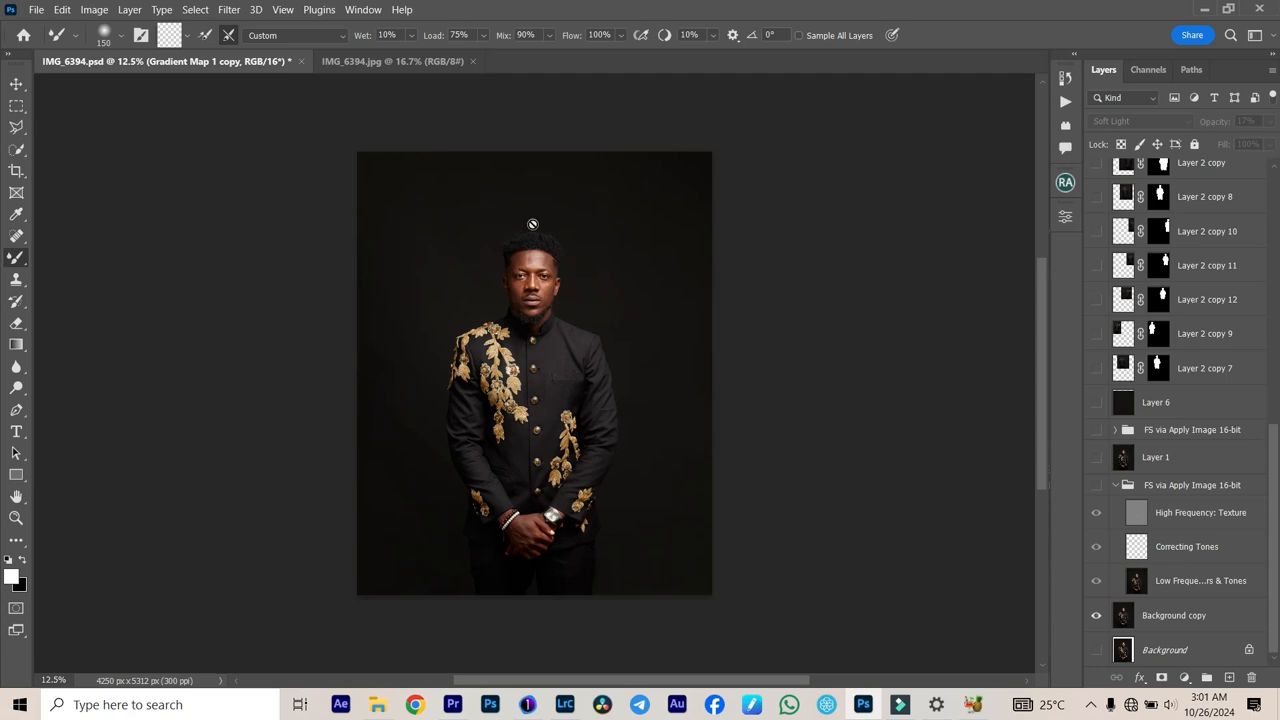
Step: Show the retouching group "FS via Apply Image 16-bit" directly below Layer 6, and Layer 6 with the plain dark backdrop
left_click(1097, 431)
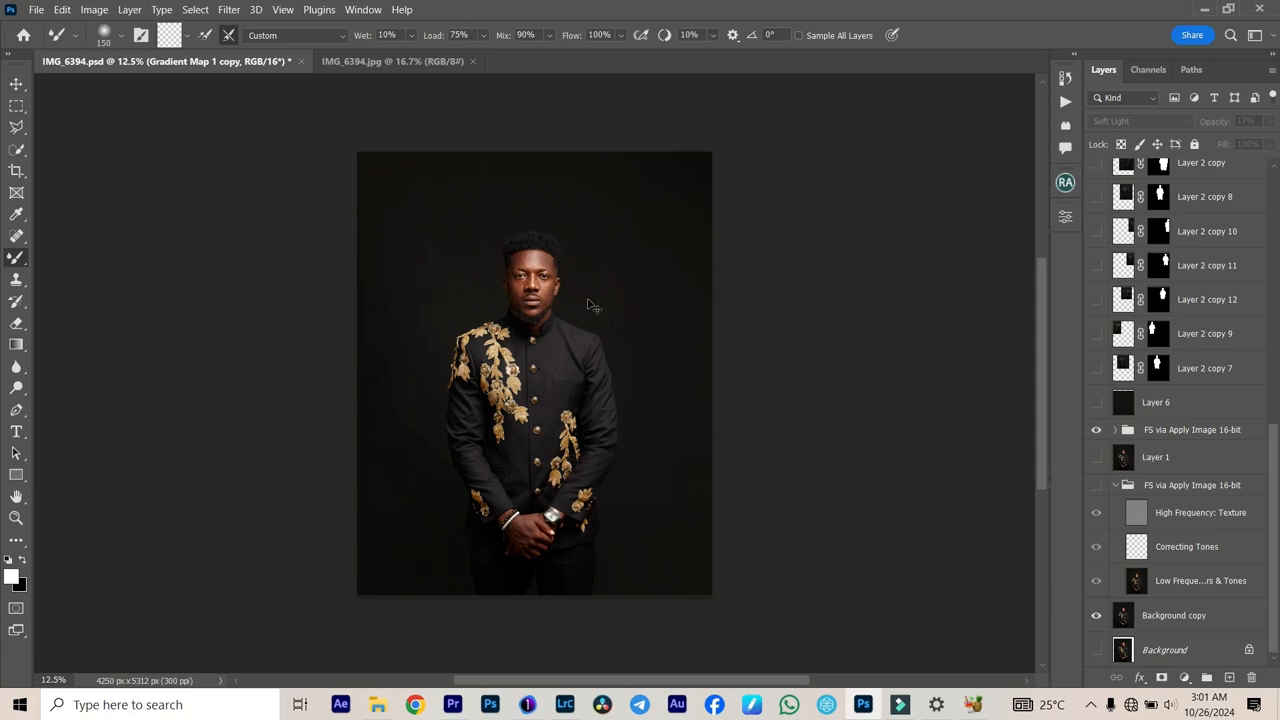
scroll(586, 298, "up", 1)
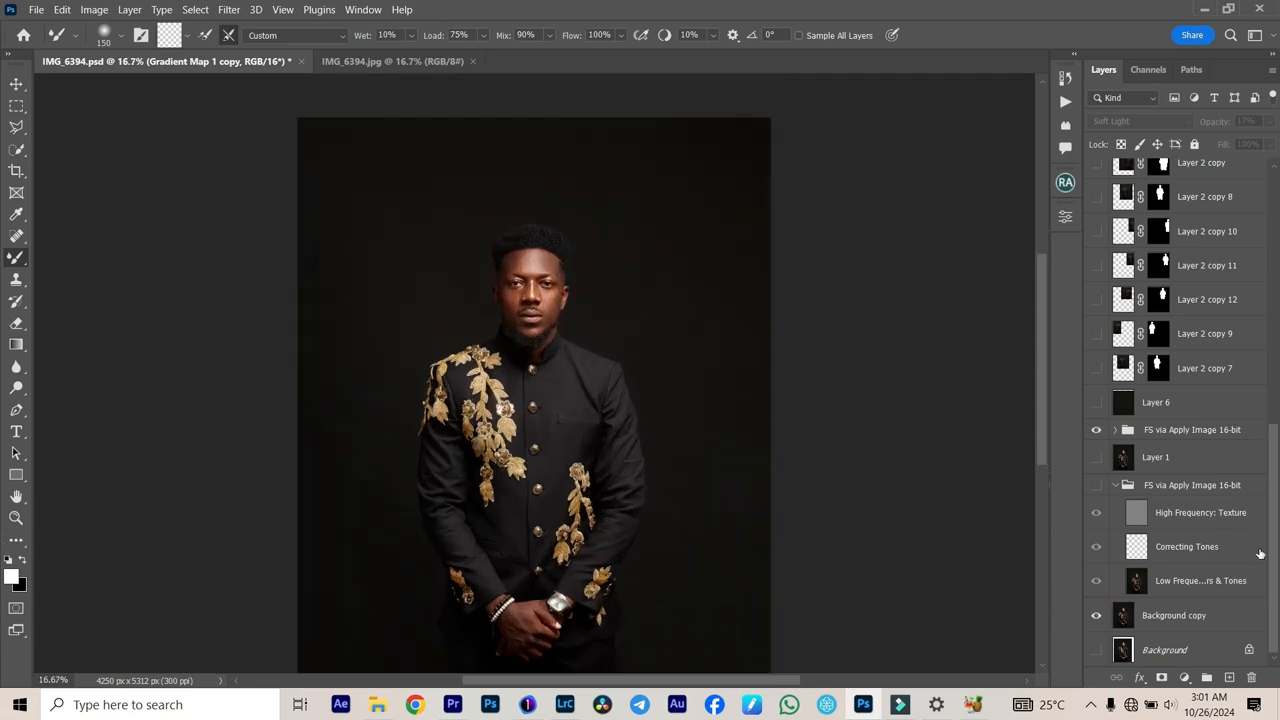
left_click(1096, 402)
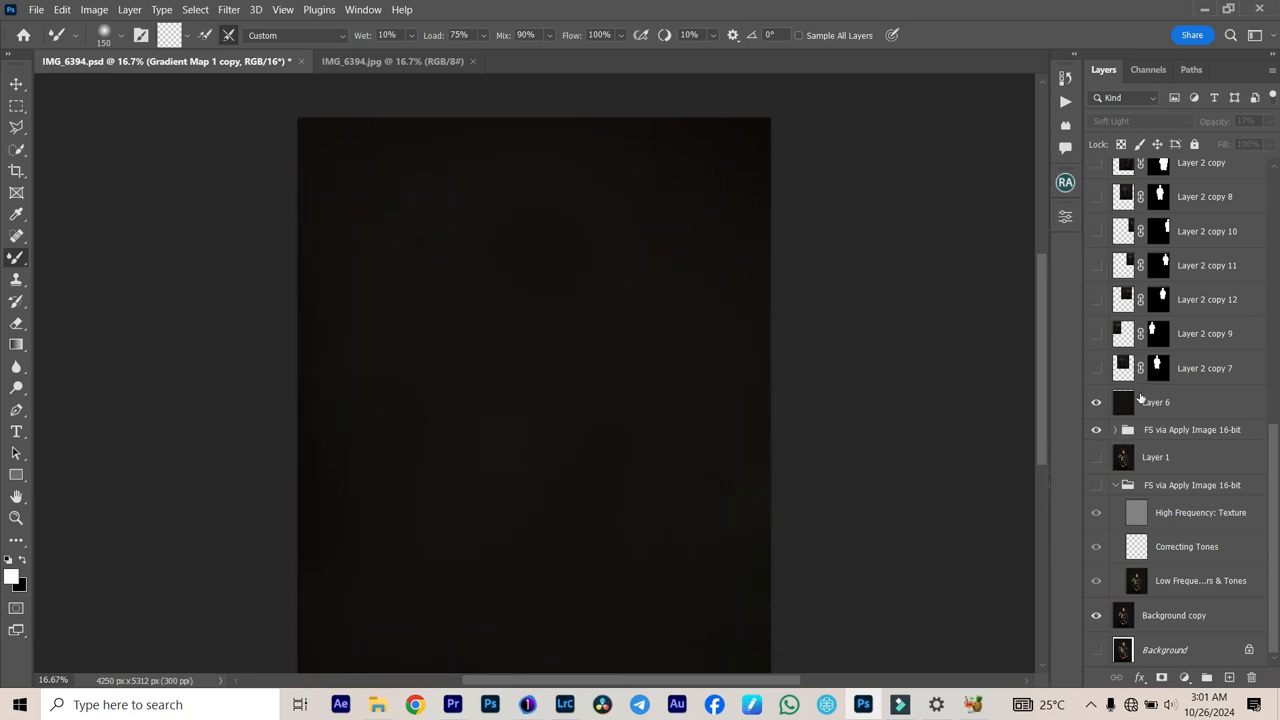
Step: Show Layer 6 copy, the masked front-facing man, over the dark backdrop
scroll(1141, 399, "up", 5)
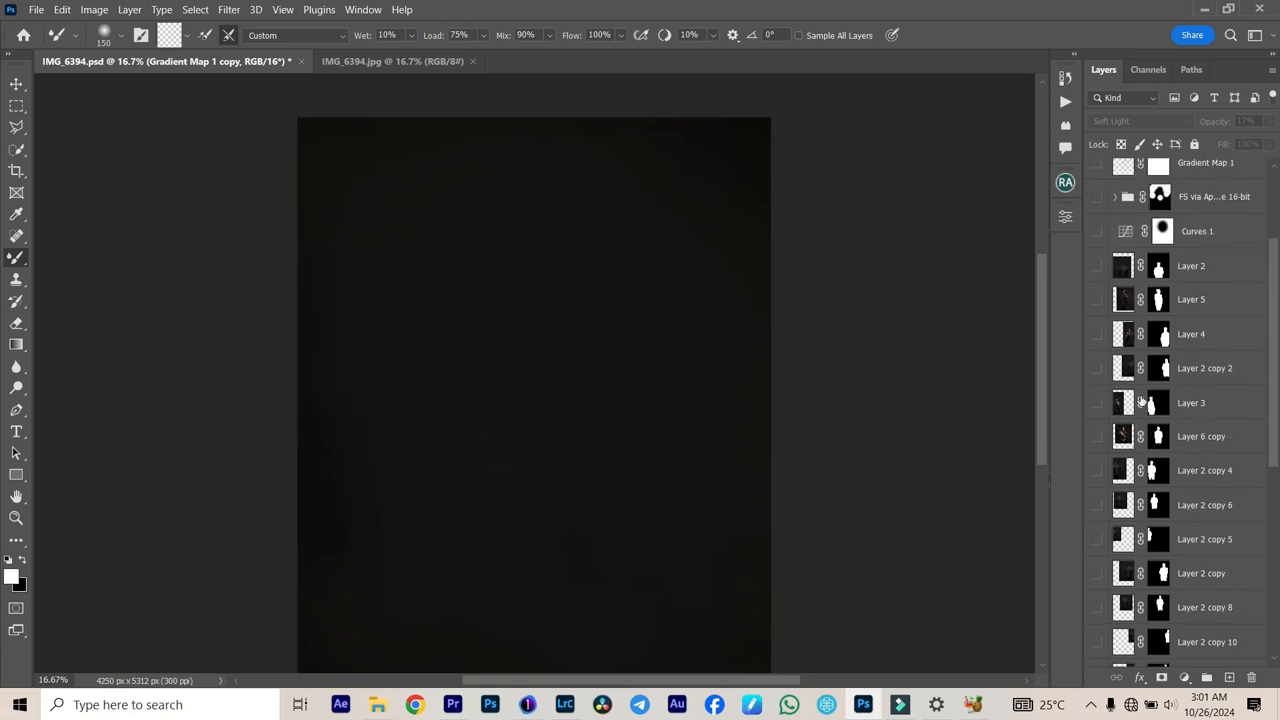
scroll(1141, 399, "up", 1)
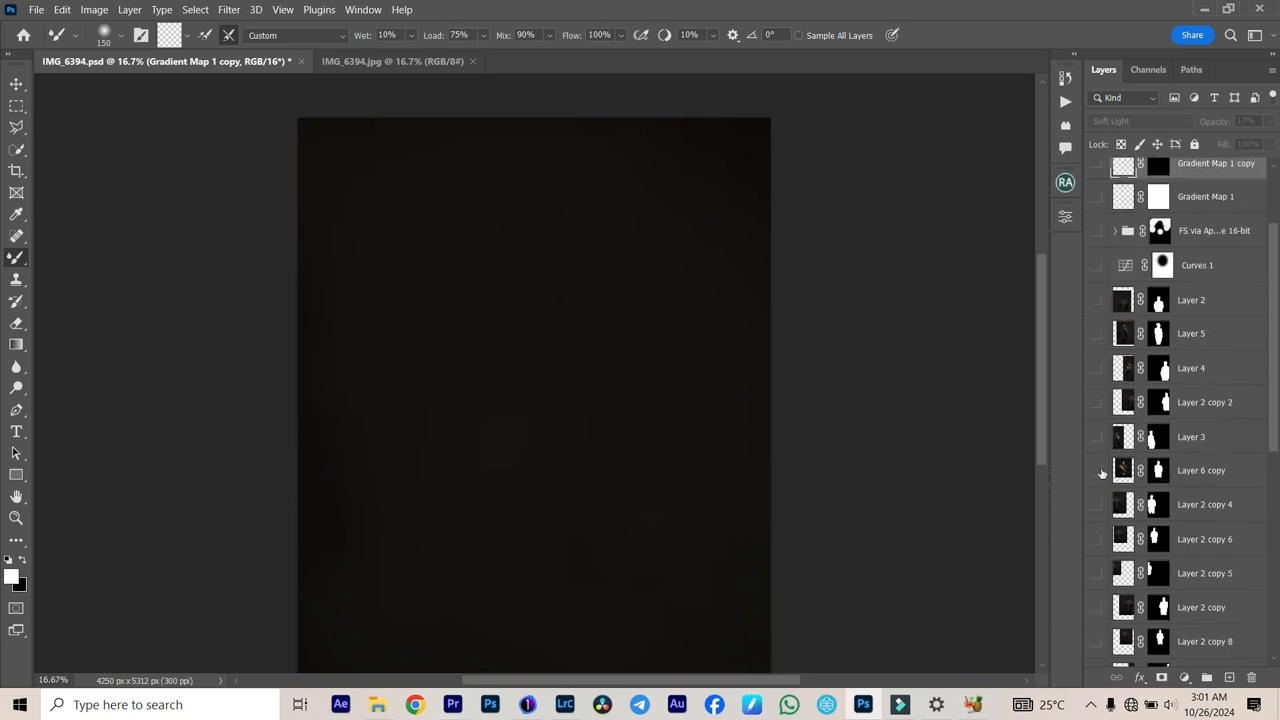
left_click(1097, 471)
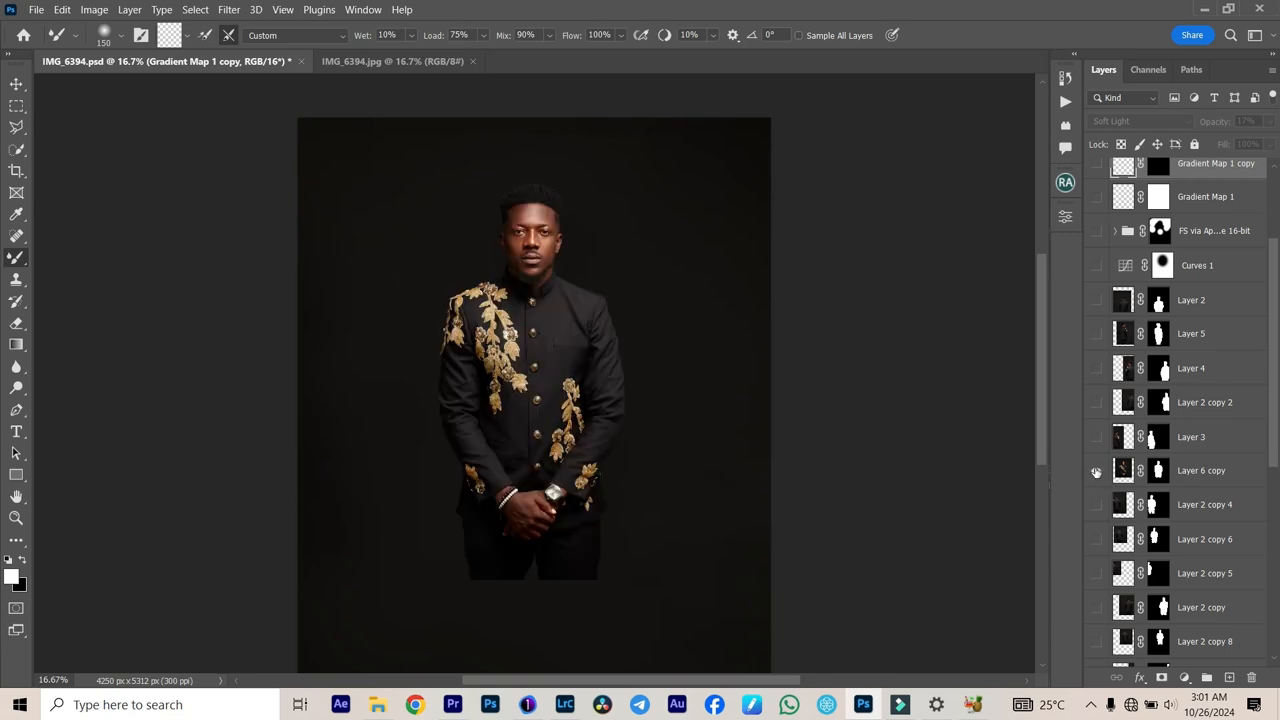
Step: Show the masked back-view figures on either side of the main subject, Layer 2 copy 2 and Layer 3
scroll(1092, 472, "down", 4)
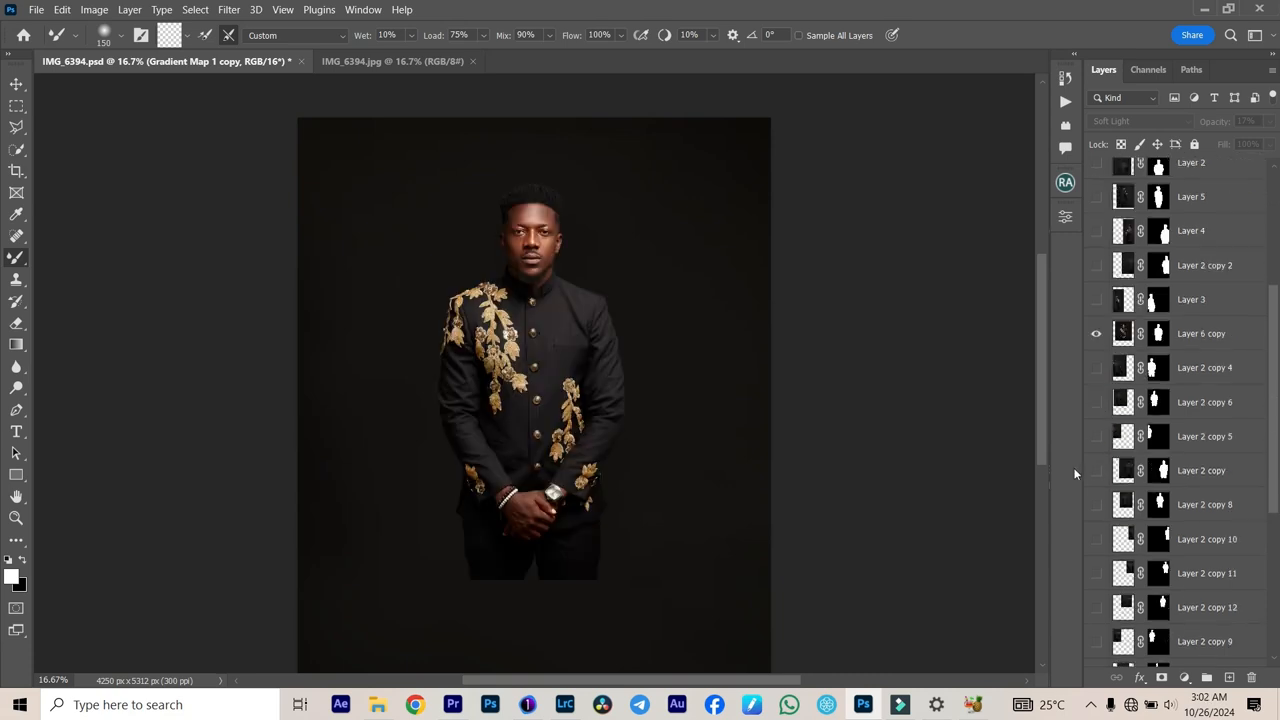
key("ctrl+minus")
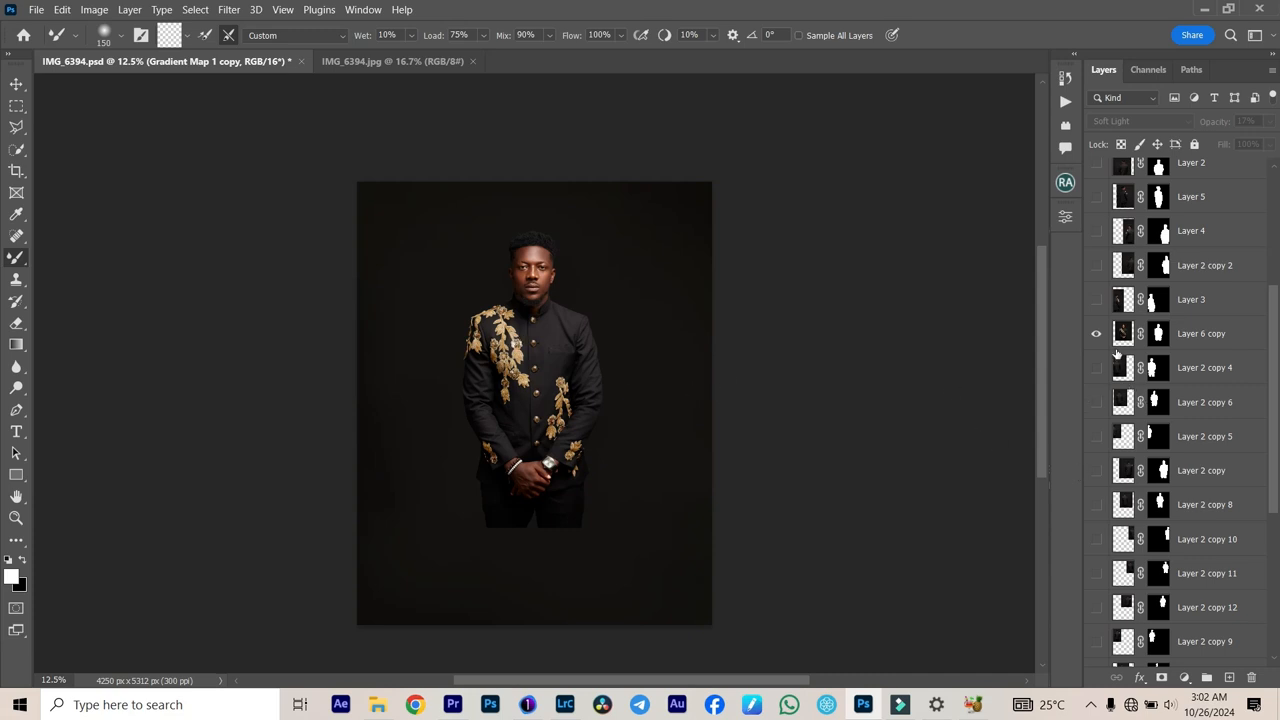
left_click(1096, 265)
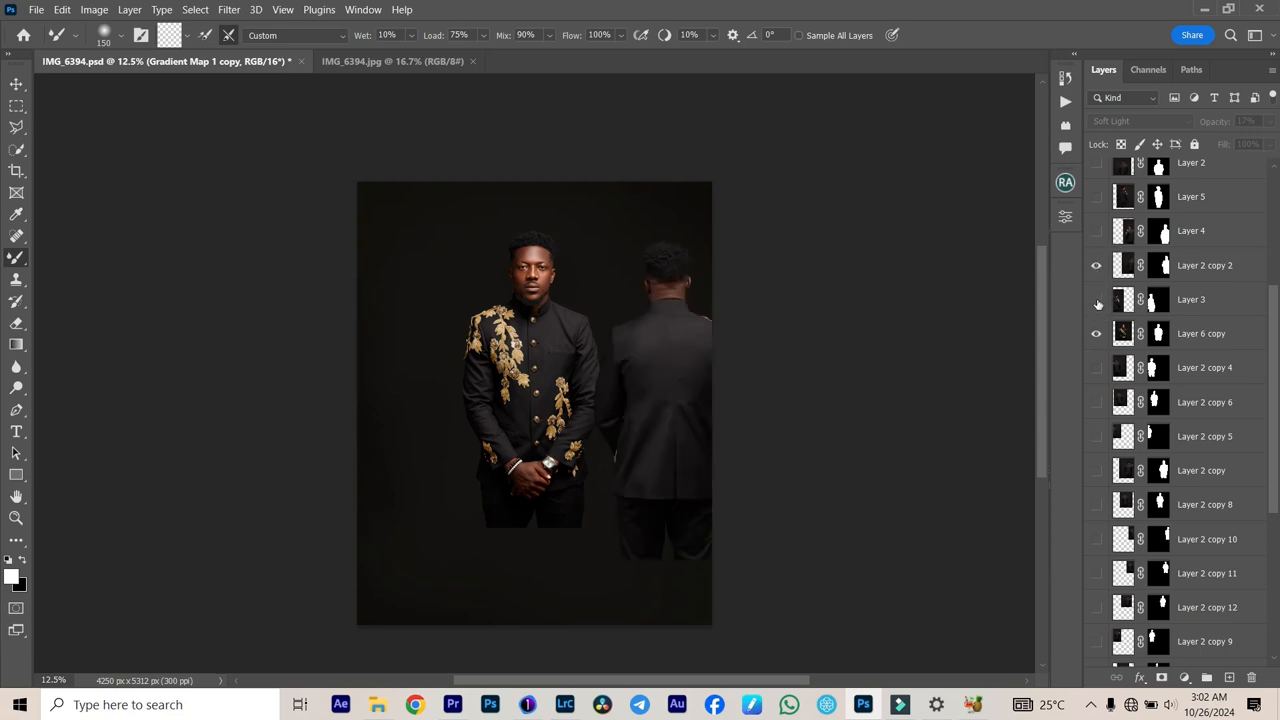
left_click(1096, 300)
Step: Show the foreground back-view figures Layer 2 and Layer 4, toggling Layer 2 to compare the composite with and without it
scroll(1118, 470, "down", 3)
scroll(1120, 486, "up", 1)
scroll(1120, 485, "down", 2)
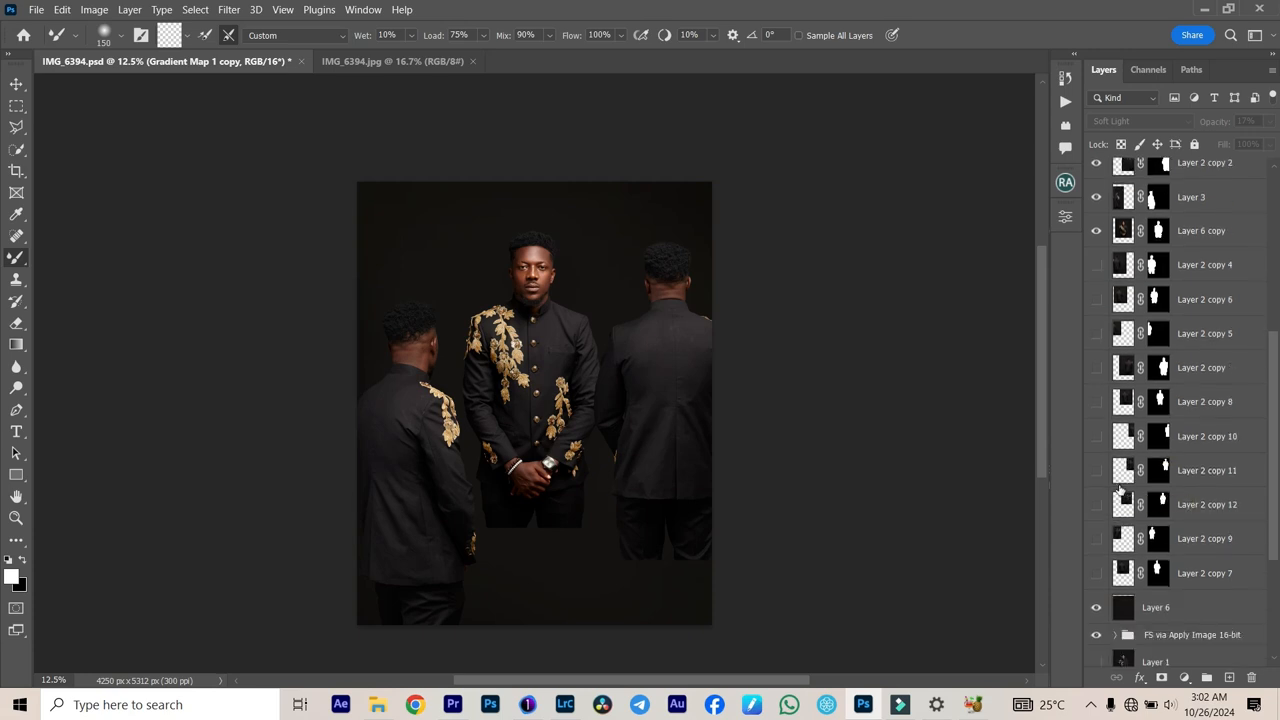
scroll(1120, 487, "up", 6)
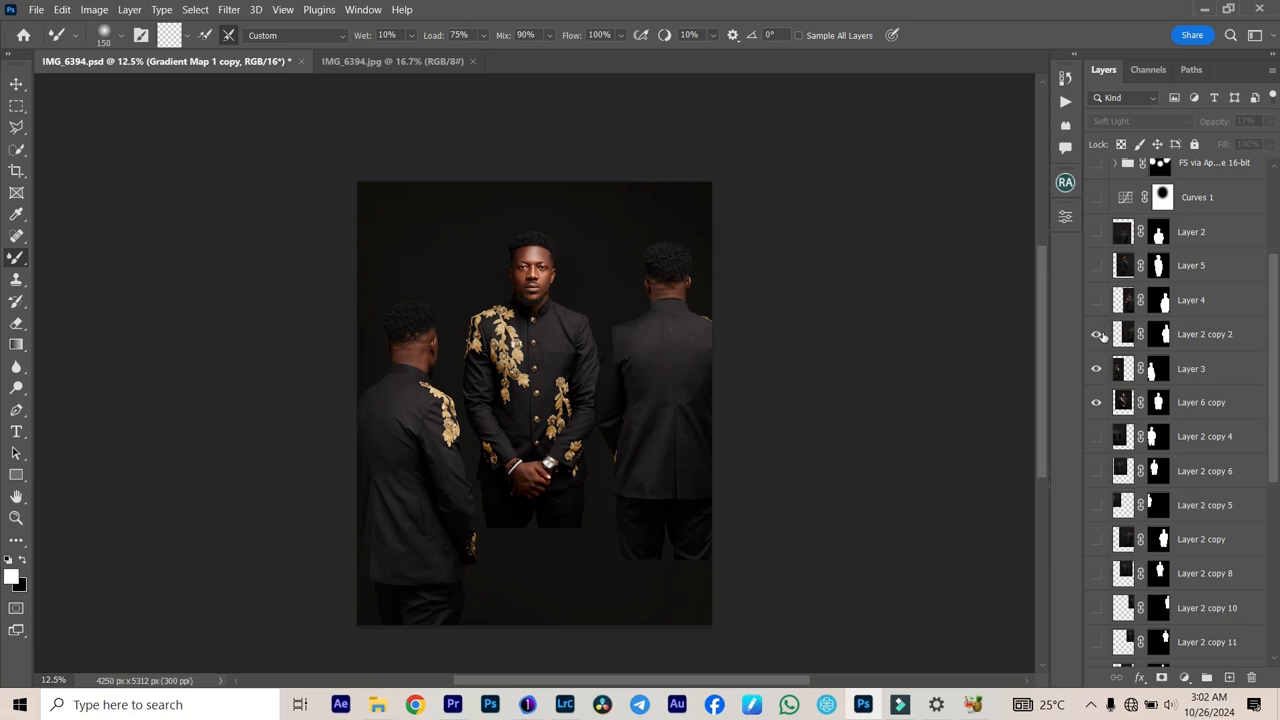
left_click(1097, 232)
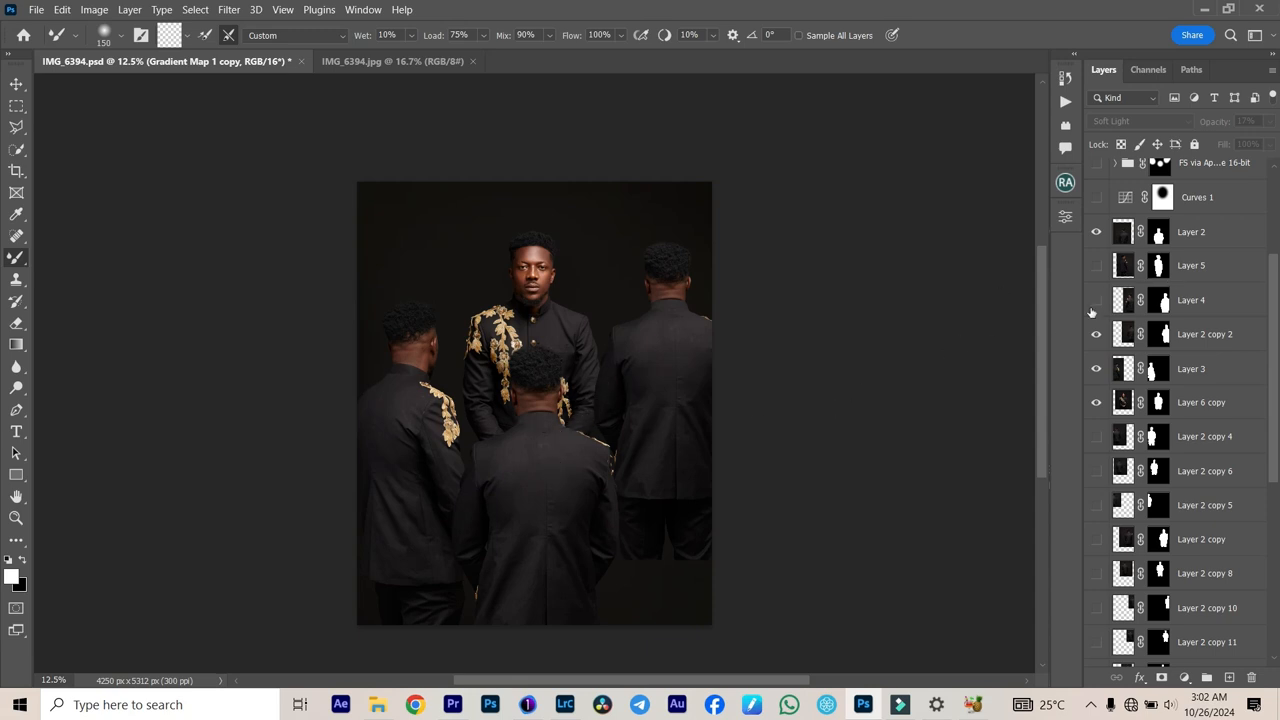
left_click(1095, 236)
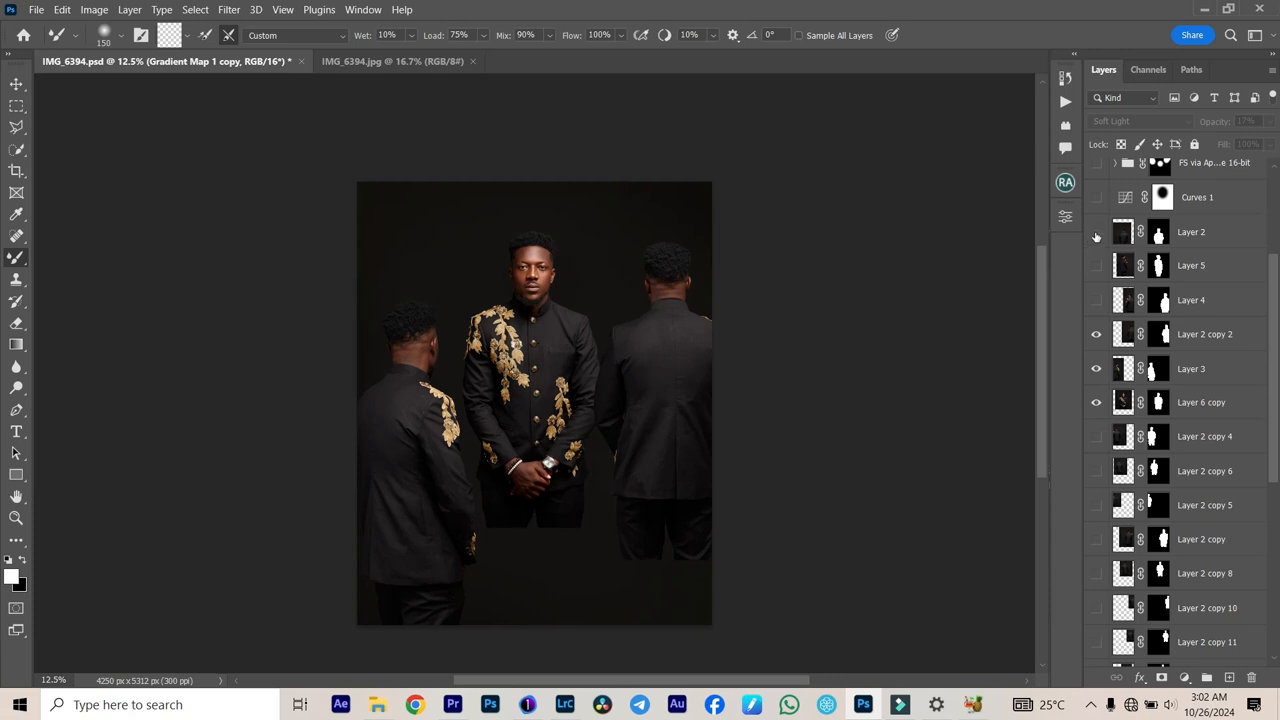
left_click(1095, 235)
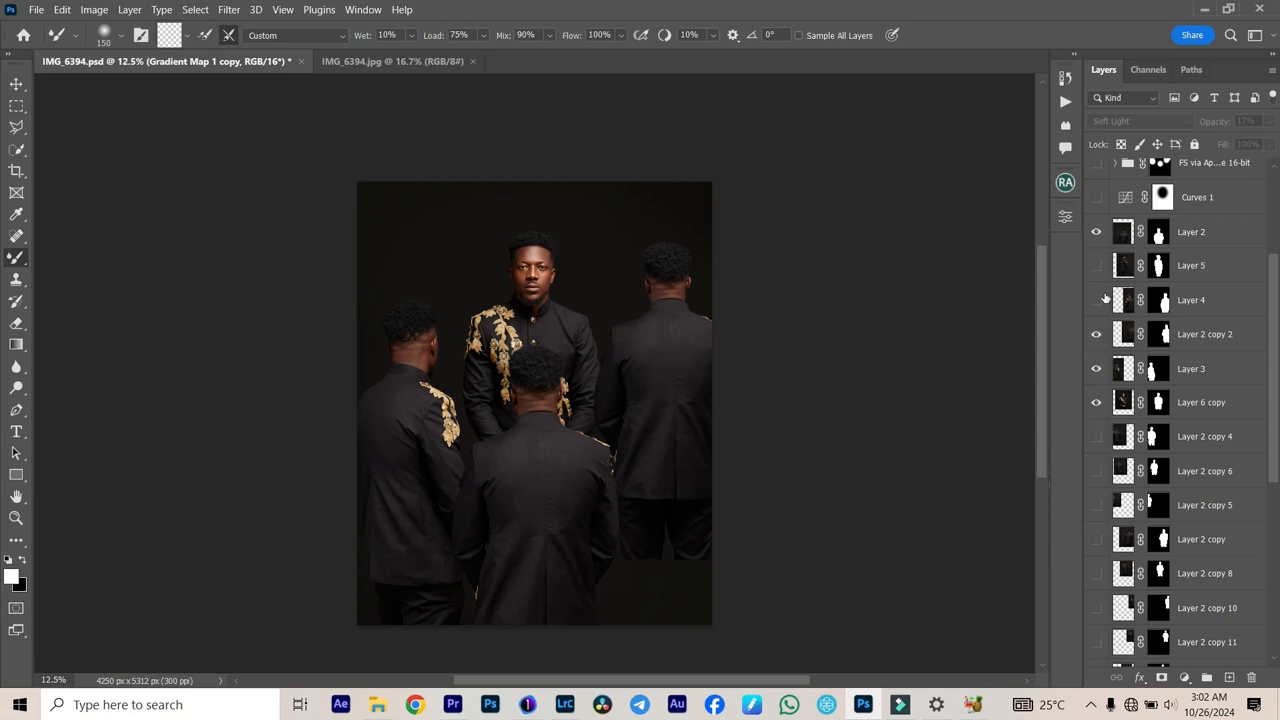
left_click(1096, 266)
left_click(1096, 300)
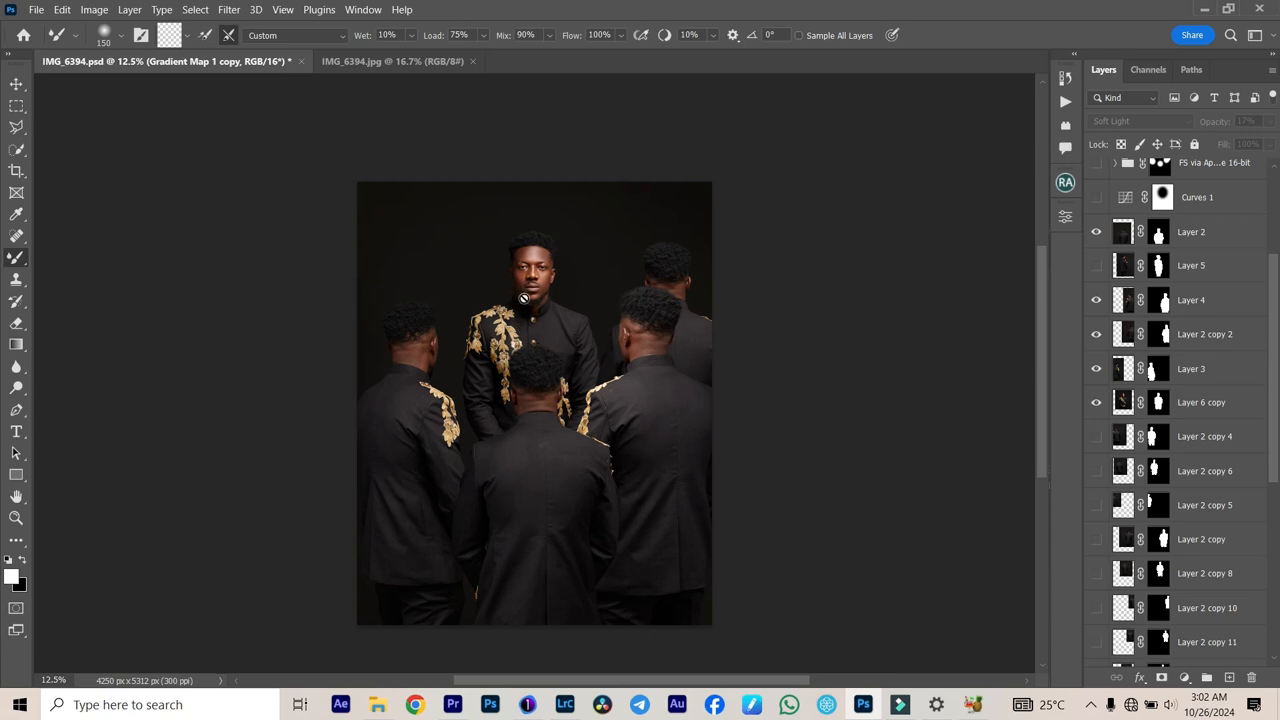
Step: Show the background figures behind the main subject's group: Layer 2 copy 4, Layer 2 copy 6 and Layer 2 copy 5
left_click(1097, 437)
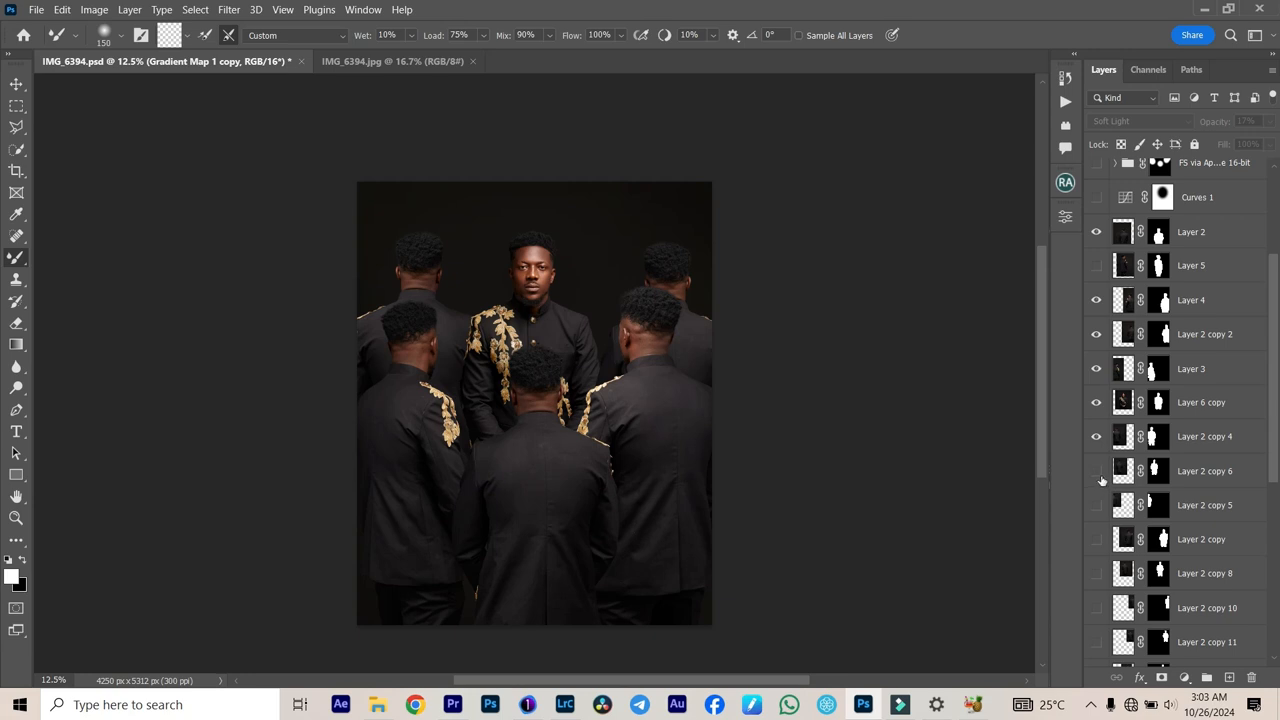
left_click(1096, 473)
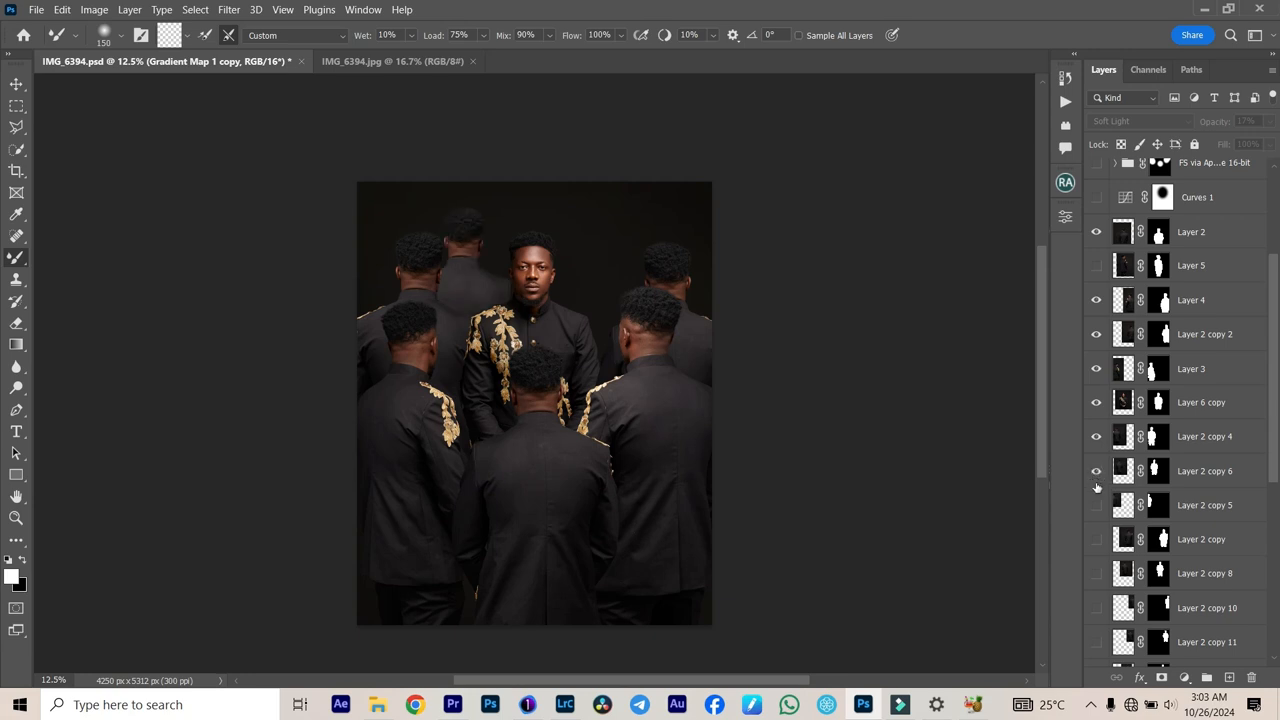
left_click(1097, 507)
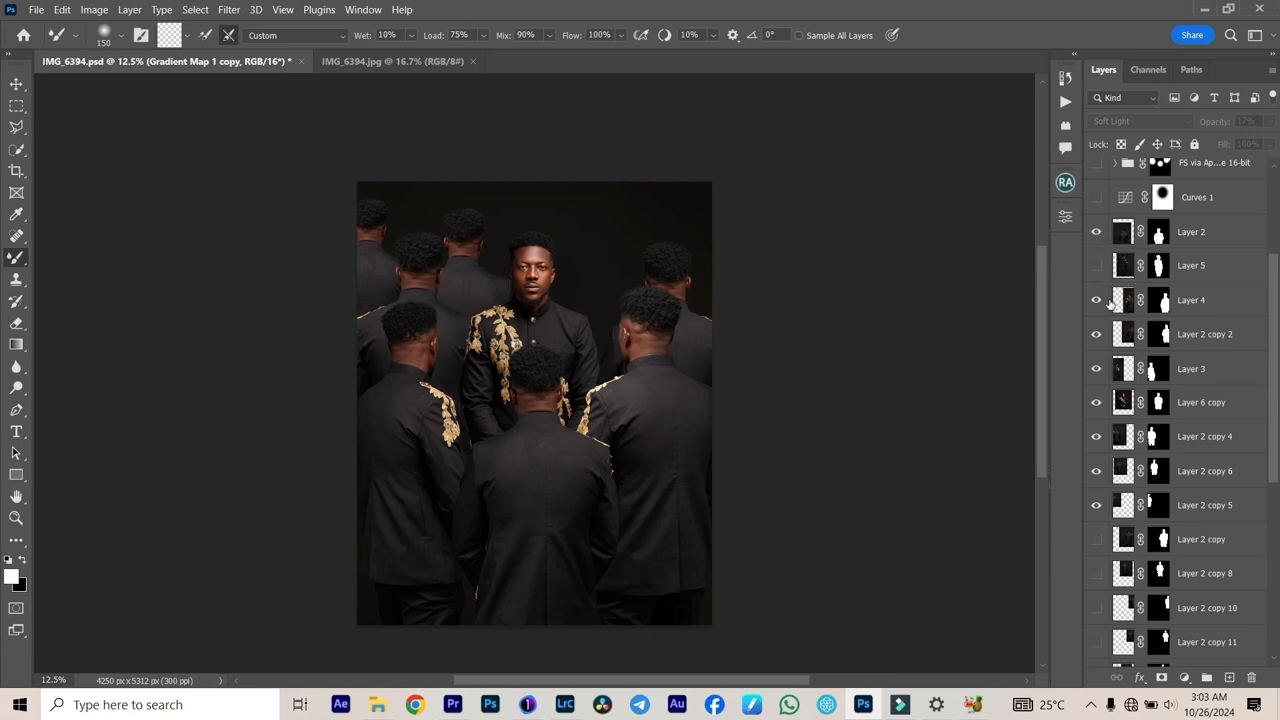
Step: Compare the composite with and without Layer 6 copy, and show the back-view figures Layer 2 copy and Layer 2 copy 8
left_click(1096, 403)
left_click(1096, 403)
scroll(1100, 535, "down", 1)
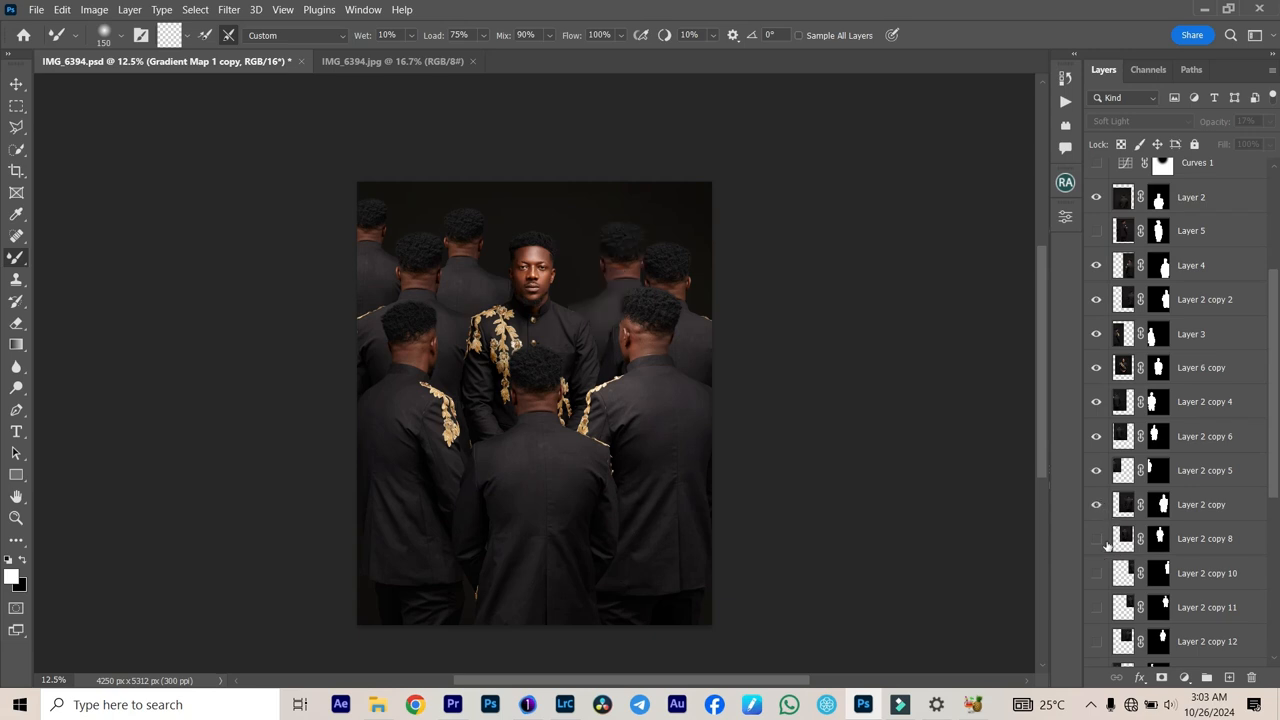
left_click(1097, 539)
Step: Show the remaining rear-row figures: Layer 2 copy 10, copy 11, copy 12, copy 7 and copy 9
scroll(1100, 545, "down", 1)
scroll(1100, 543, "down", 2)
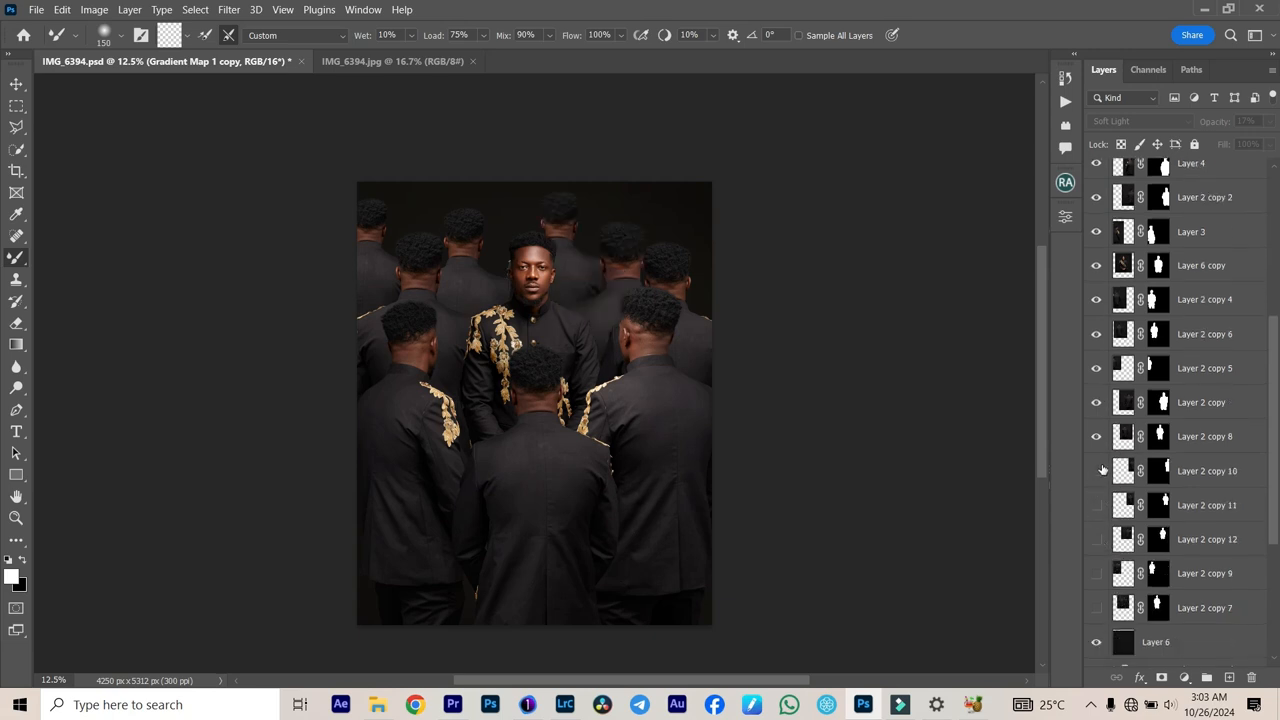
left_click(1097, 471)
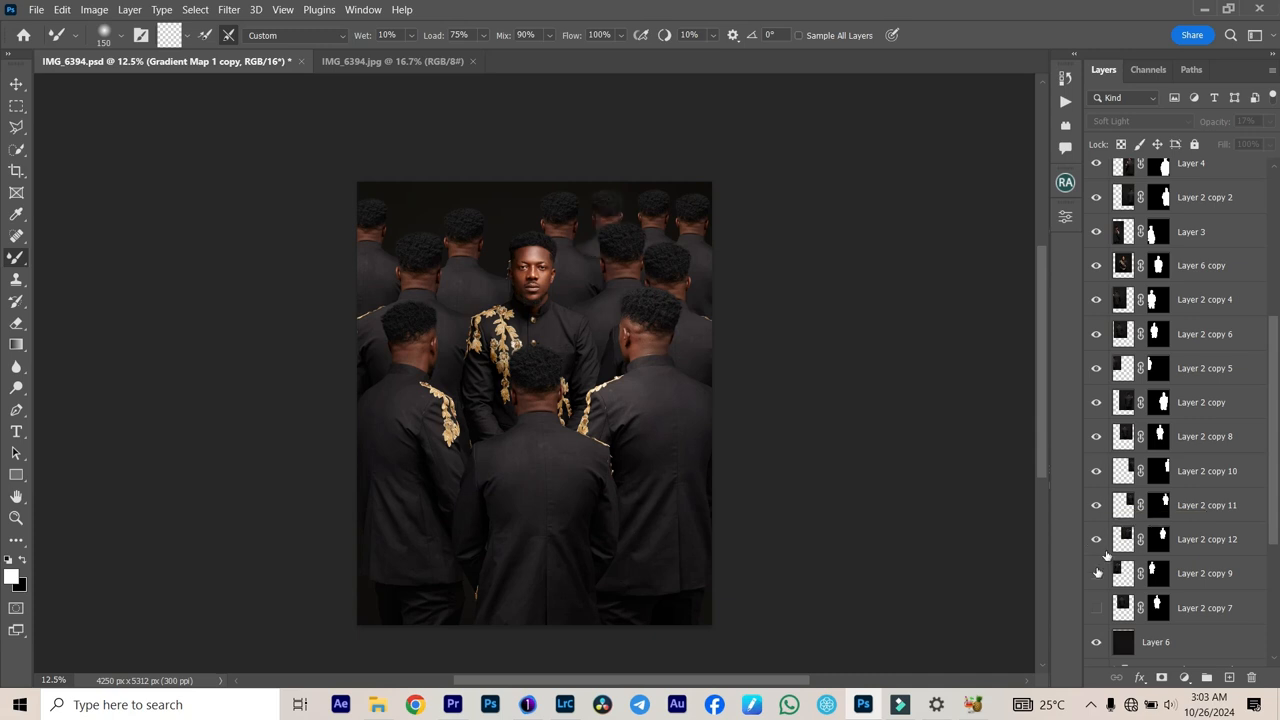
left_click(1096, 609)
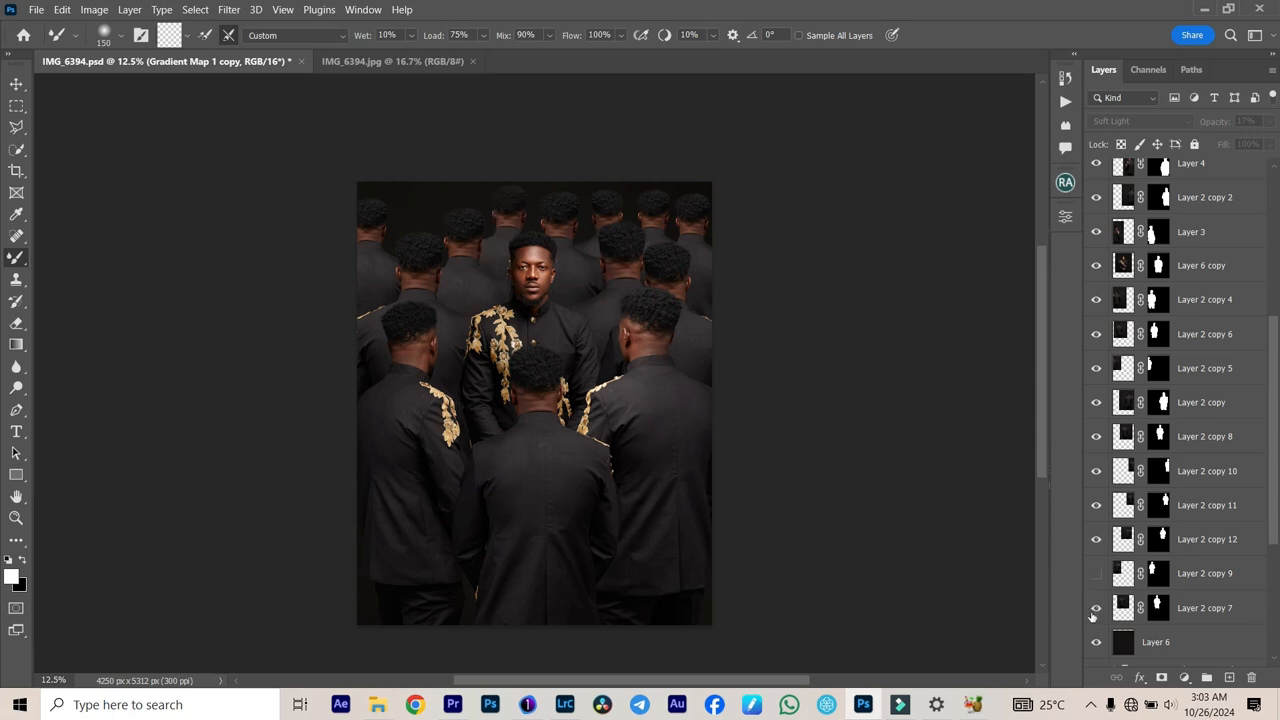
left_click(1097, 573)
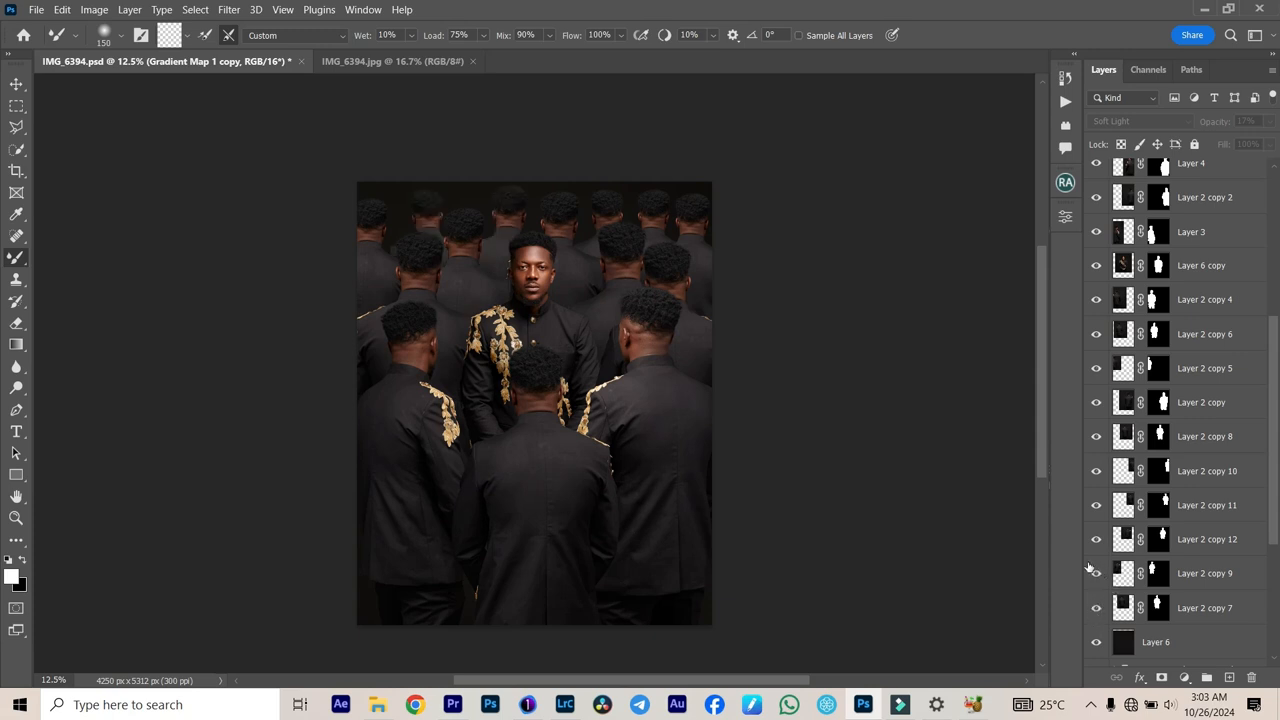
Step: Toggle the Curves 1 adjustment to compare the composite with and without its darkening, leaving it hidden
scroll(1143, 260, "up", 5)
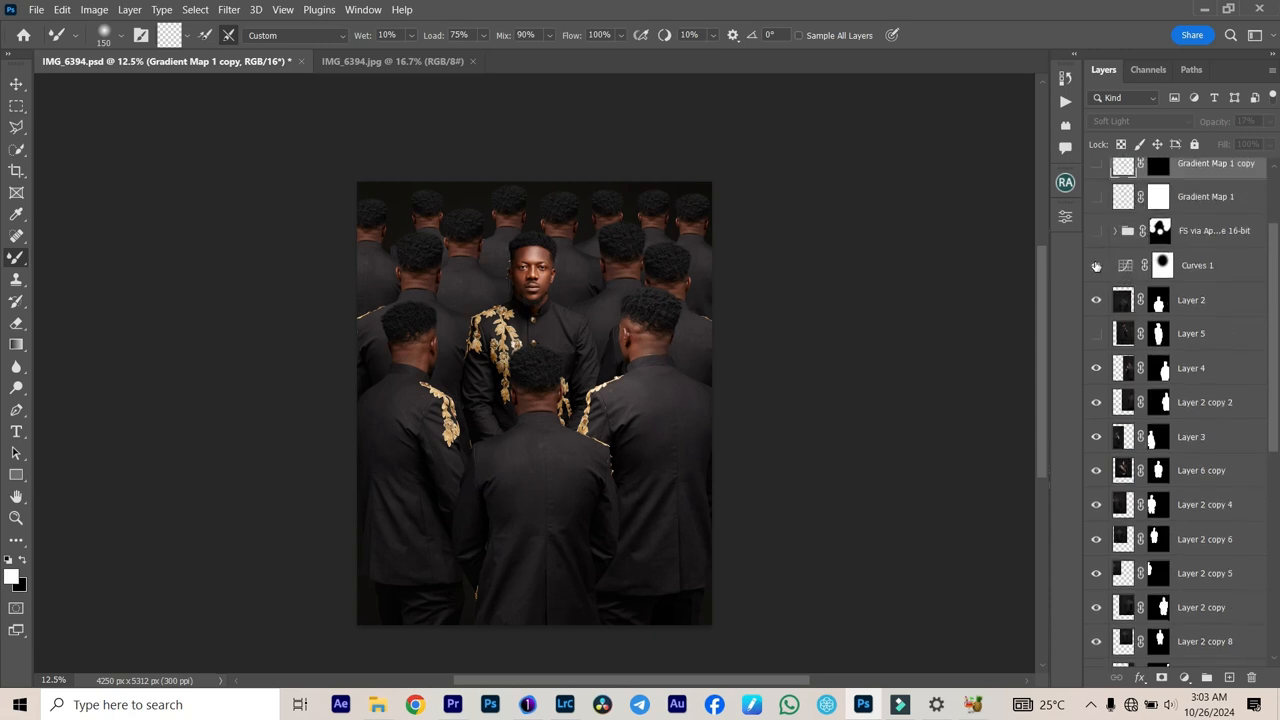
left_click(1096, 266)
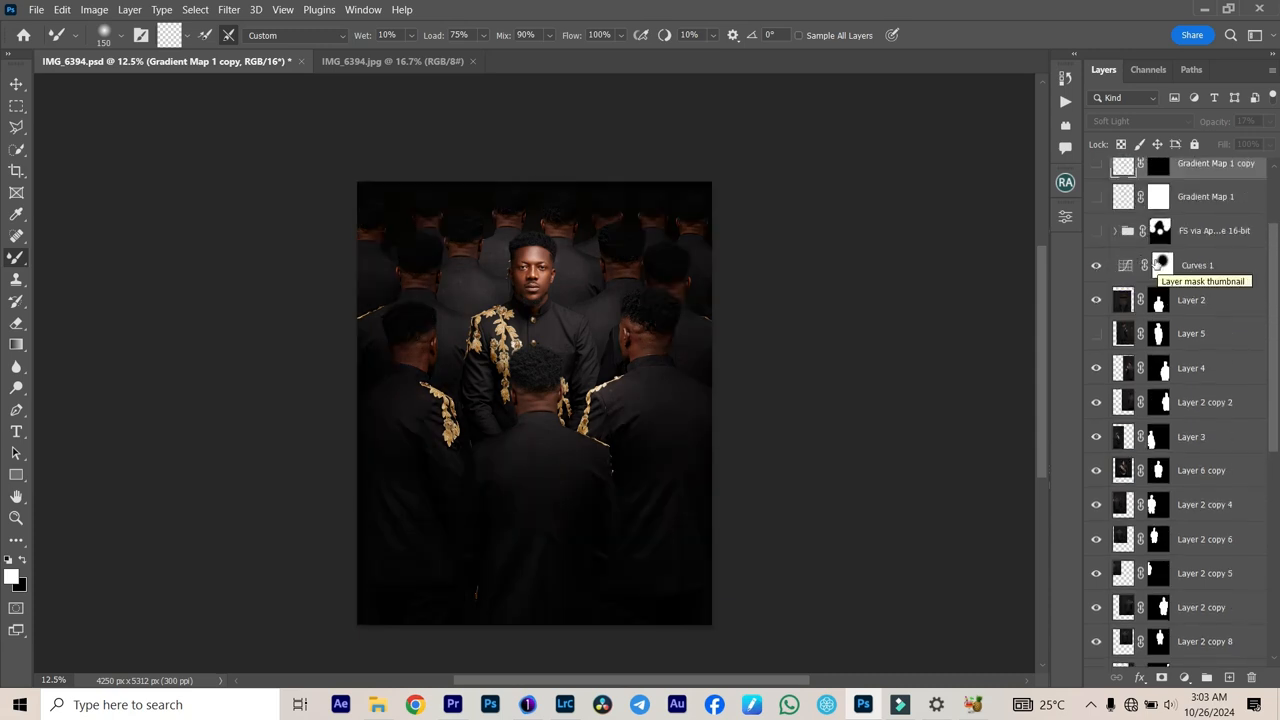
left_click(1098, 266)
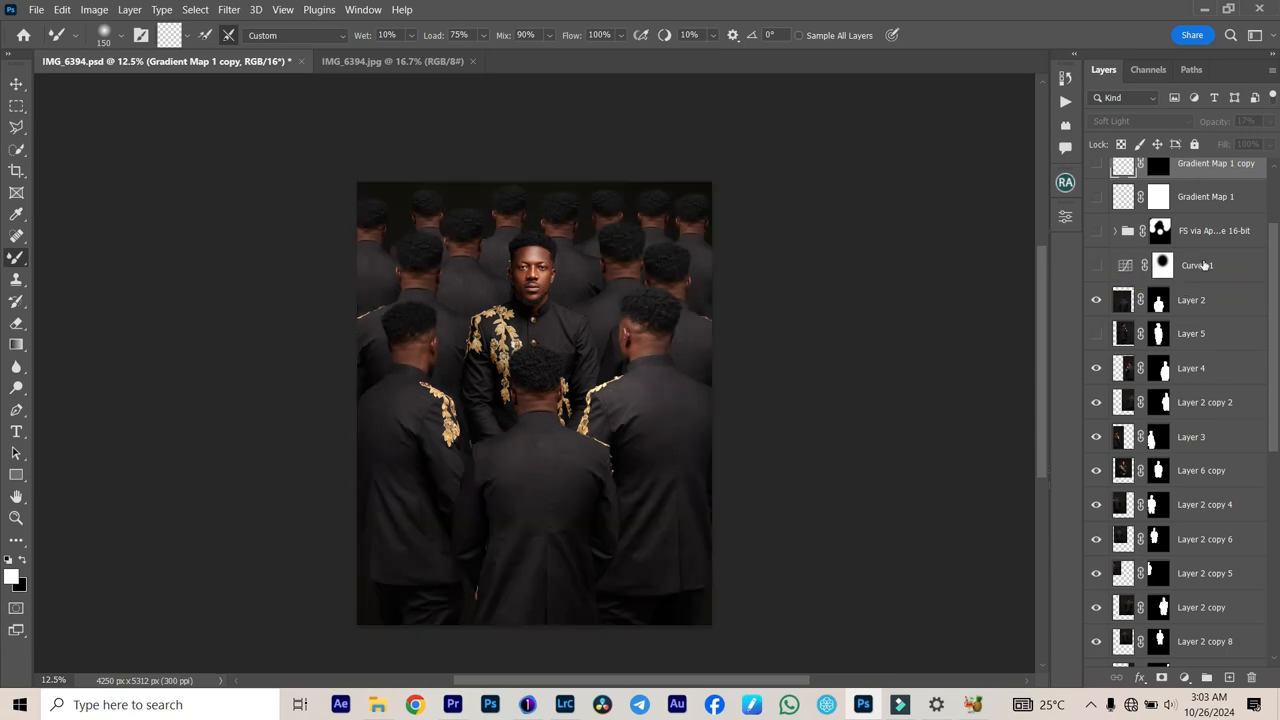
left_click(1217, 266)
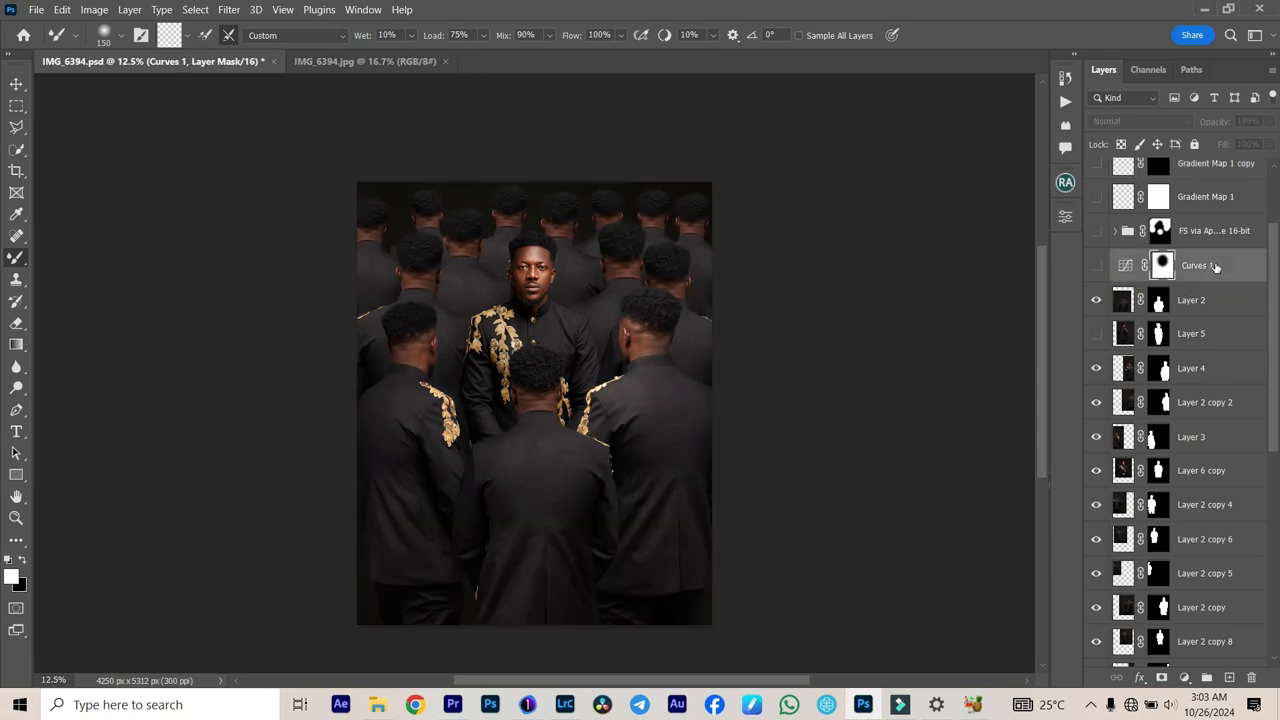
Step: Add a Curves adjustment layer above Layer 2 and pull the RGB curve's midtones down to darken the whole composite
left_click(1210, 300)
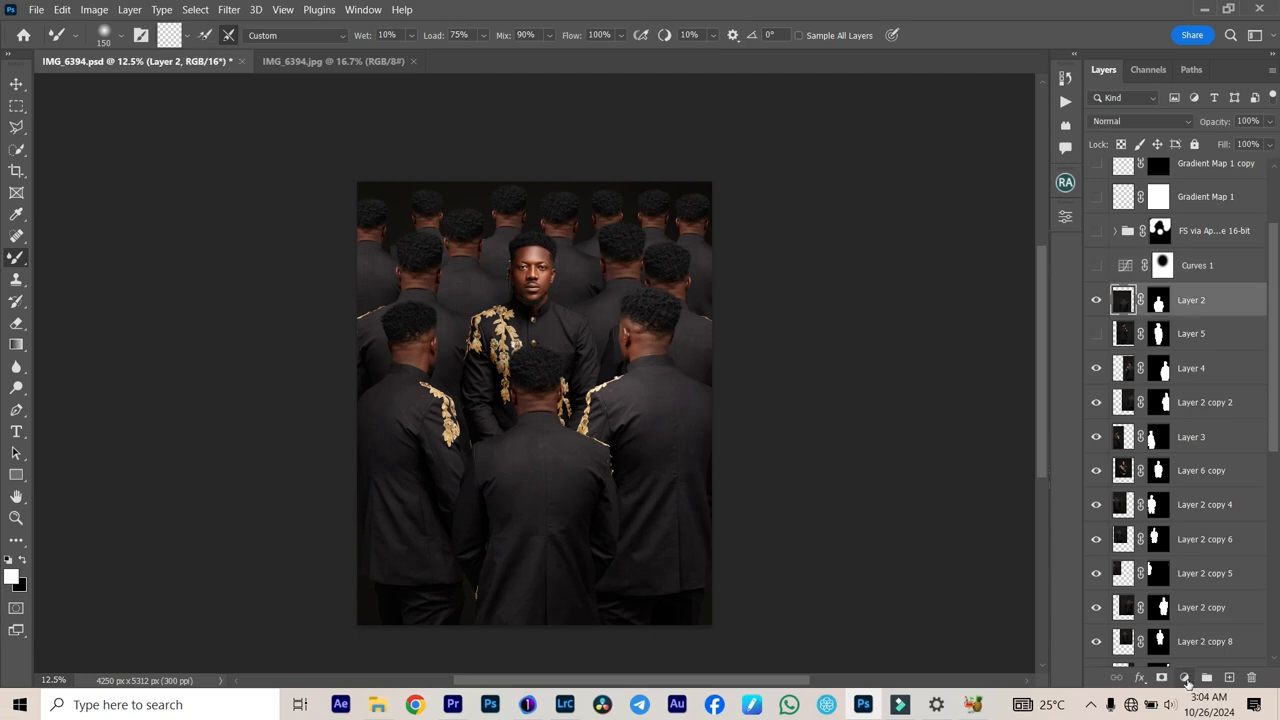
left_click(1185, 679)
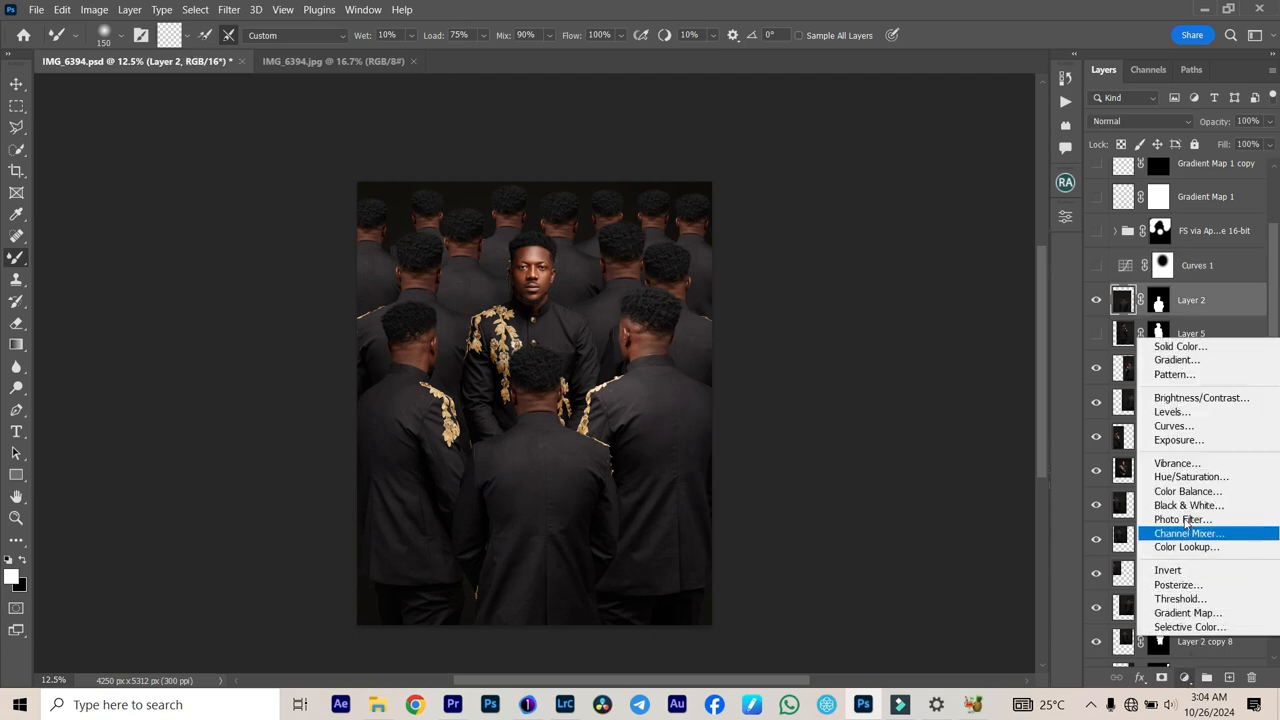
left_click(1174, 426)
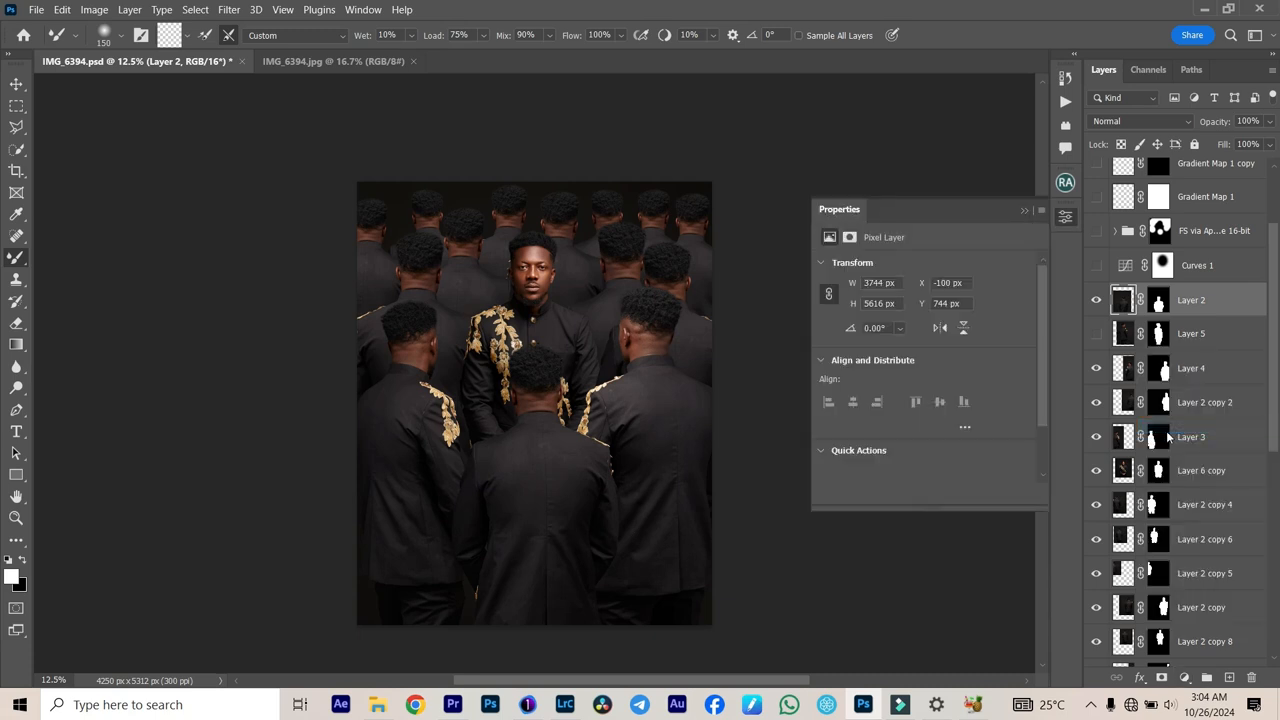
left_click(940, 387)
left_click_drag(940, 387, 954, 402)
left_click_drag(954, 402, 952, 399)
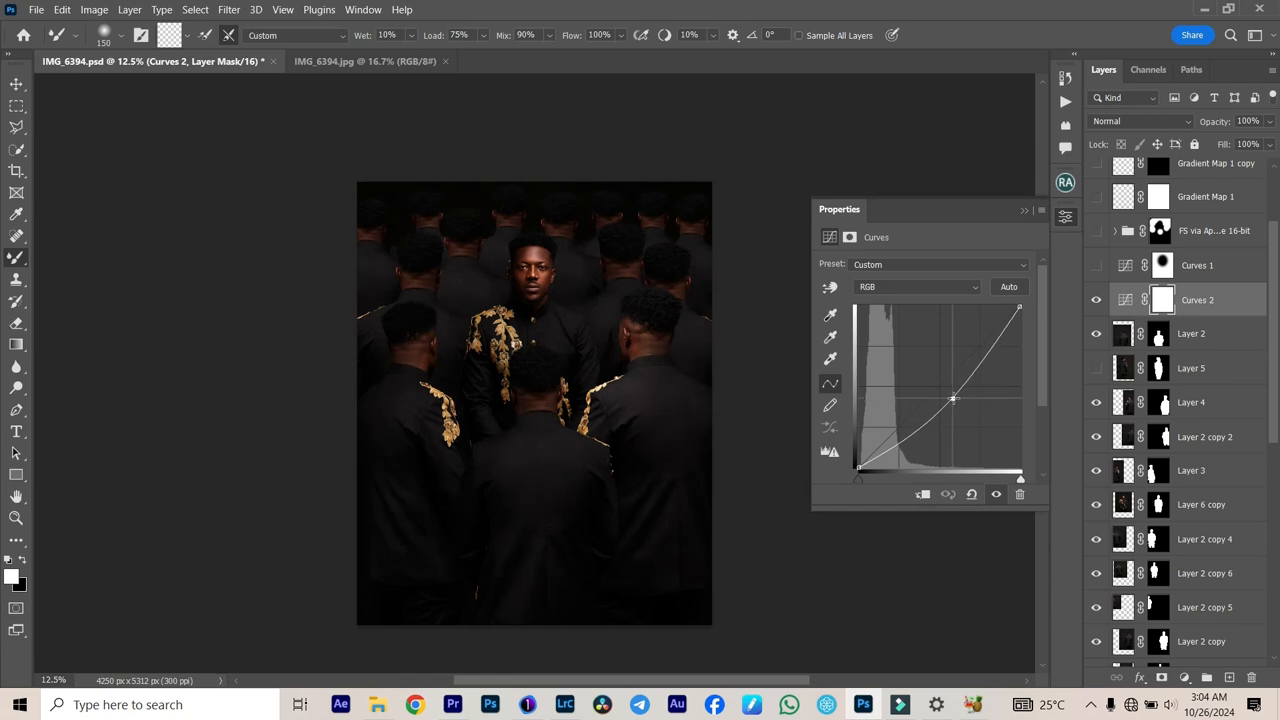
left_click(1023, 210)
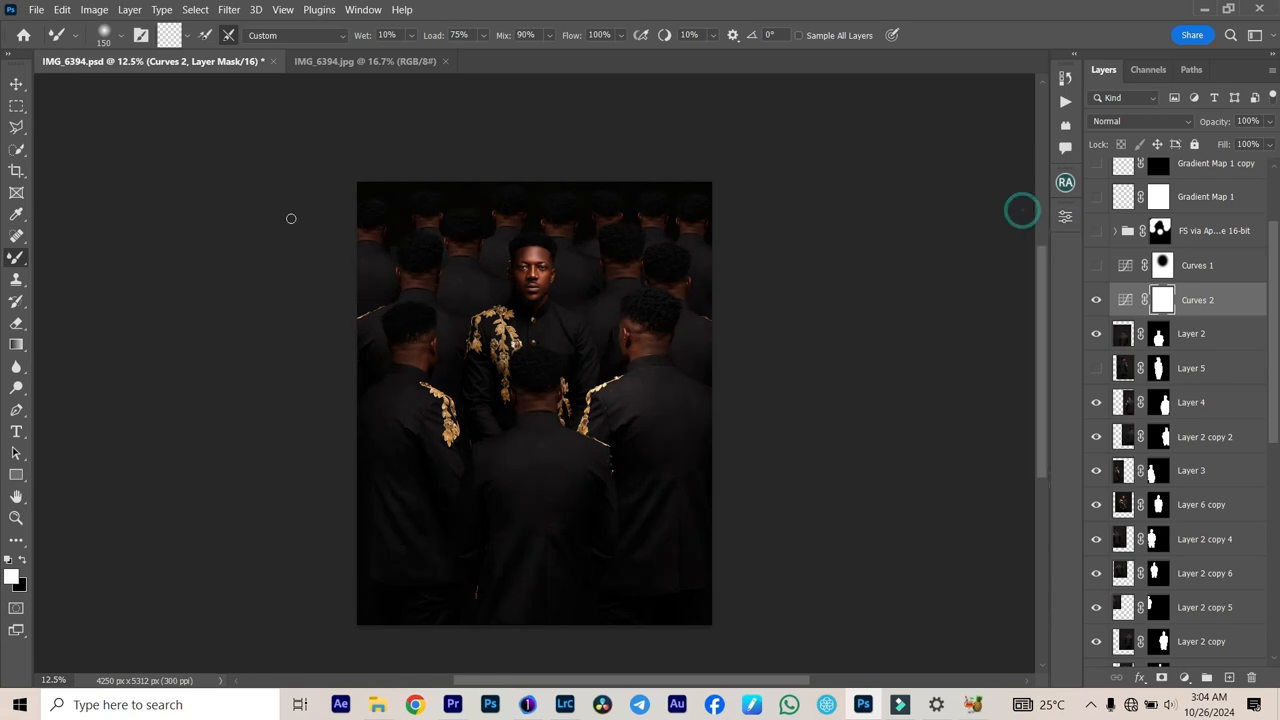
Step: Select an ellipse around the front-facing man's head and torso, fill it with black on the new curves mask, and deselect
left_click(16, 105)
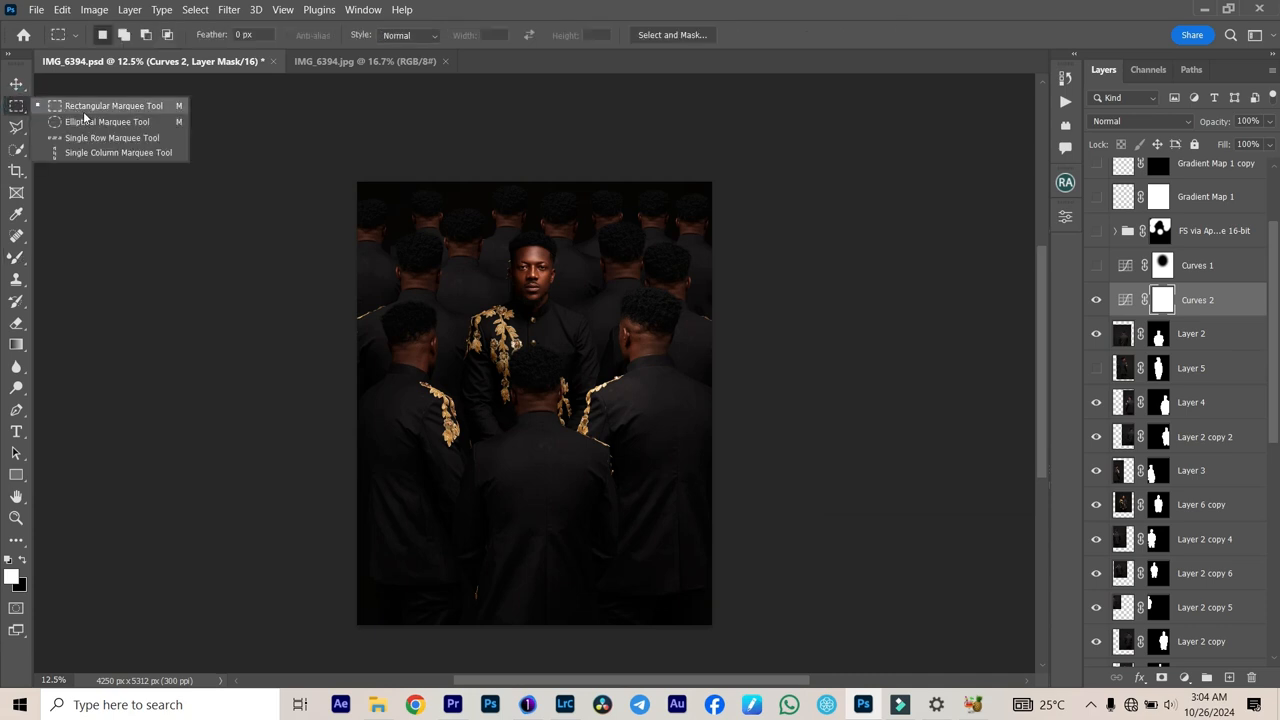
left_click(98, 122)
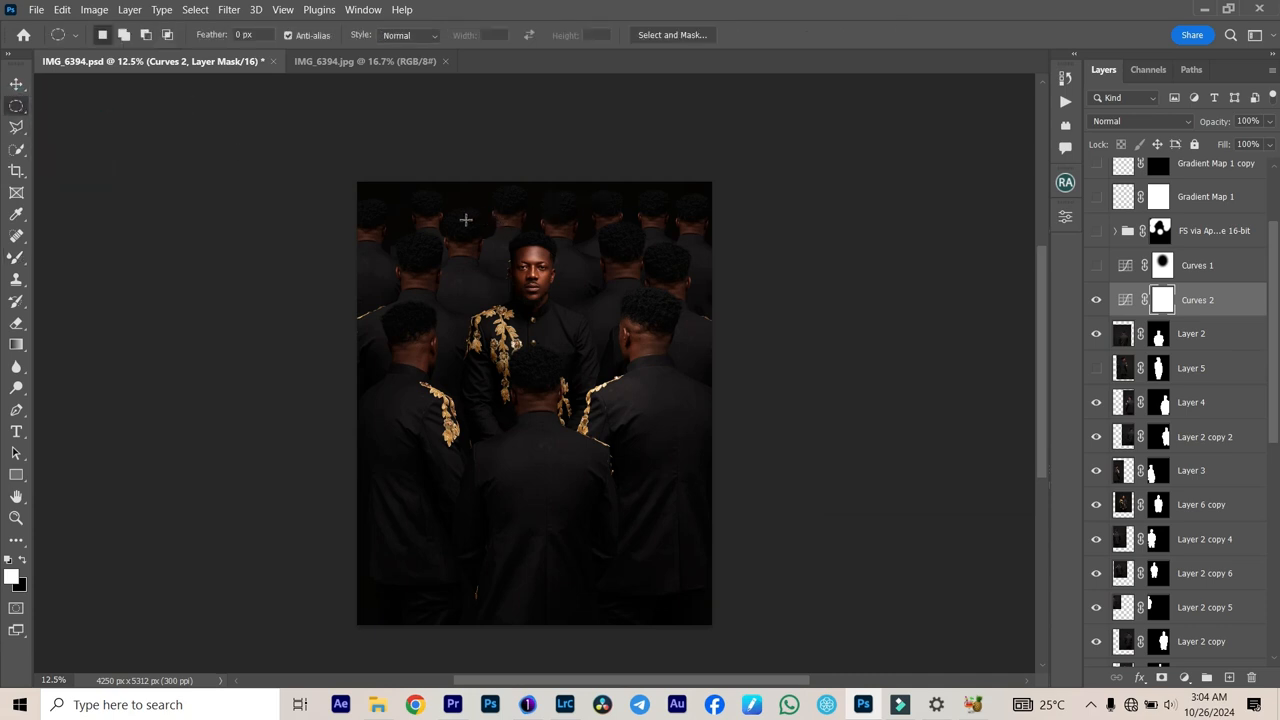
left_click_drag(590, 351, 635, 413)
key("ctrl+BackSpace")
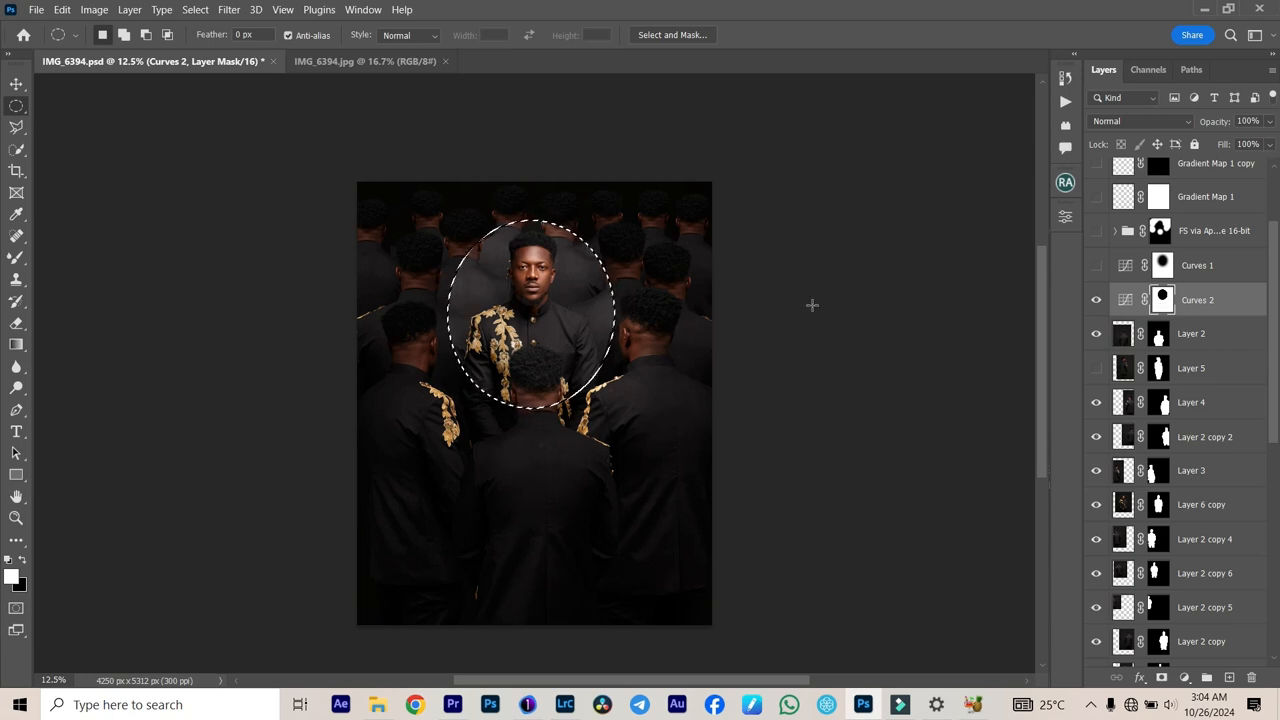
left_click(820, 323)
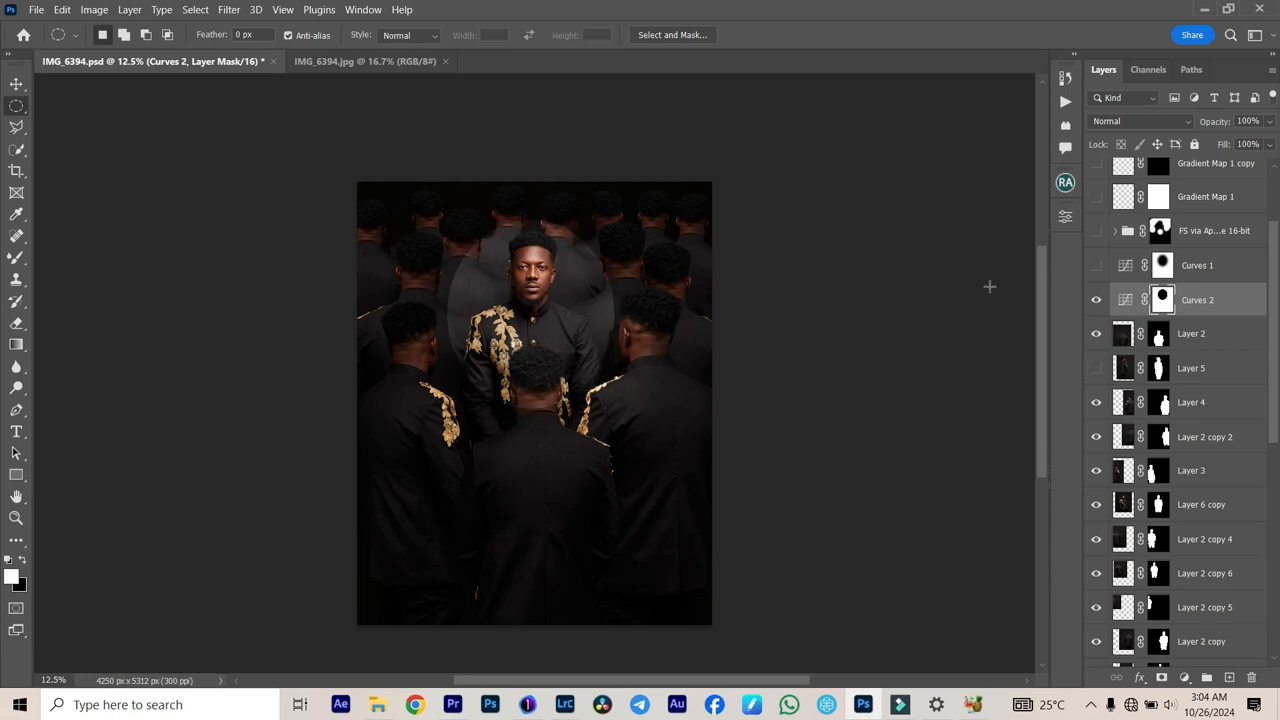
Step: Feather the new curves adjustment's layer mask to 114.8 px to soften the edge around the main subject
double_click(1163, 299)
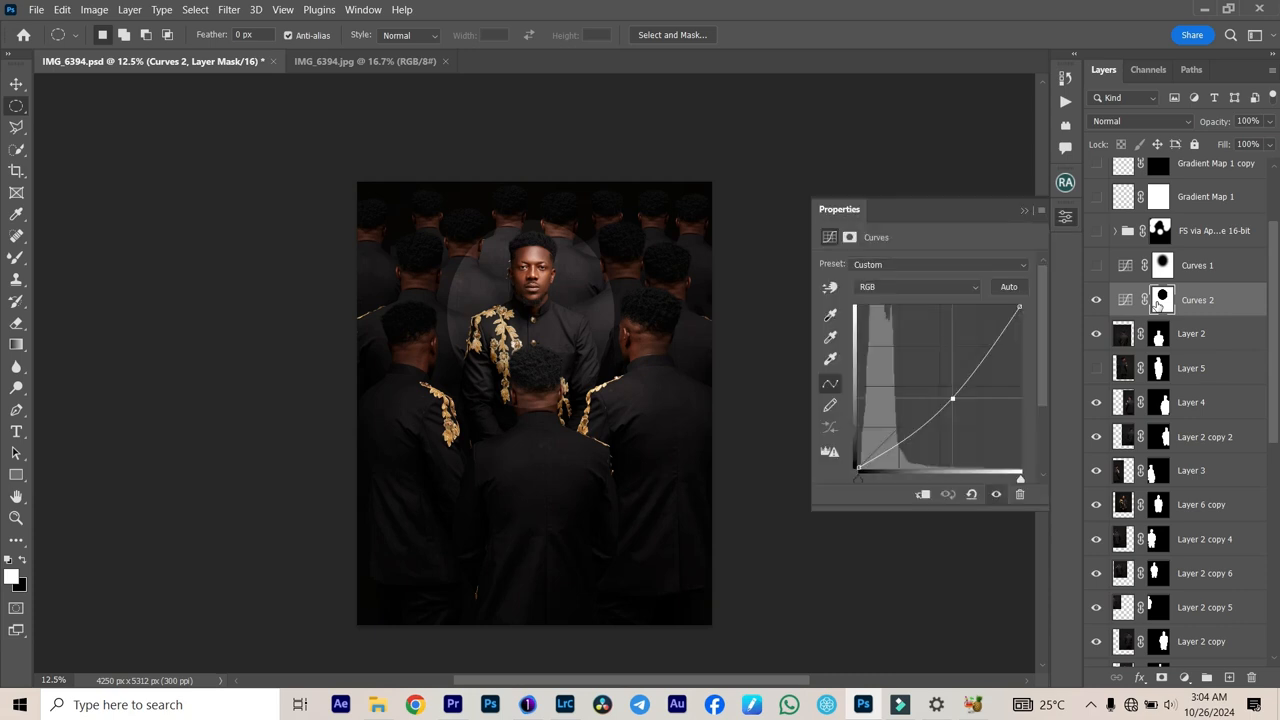
left_click(910, 375)
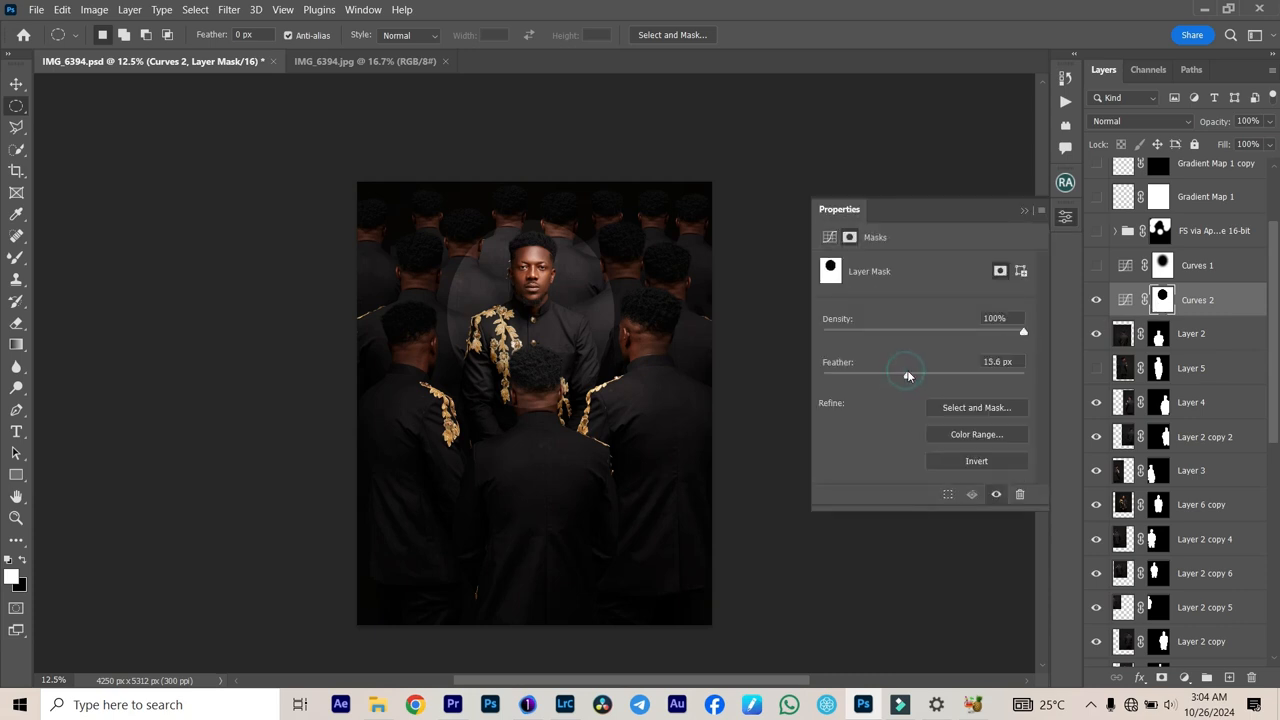
left_click_drag(929, 383, 954, 376)
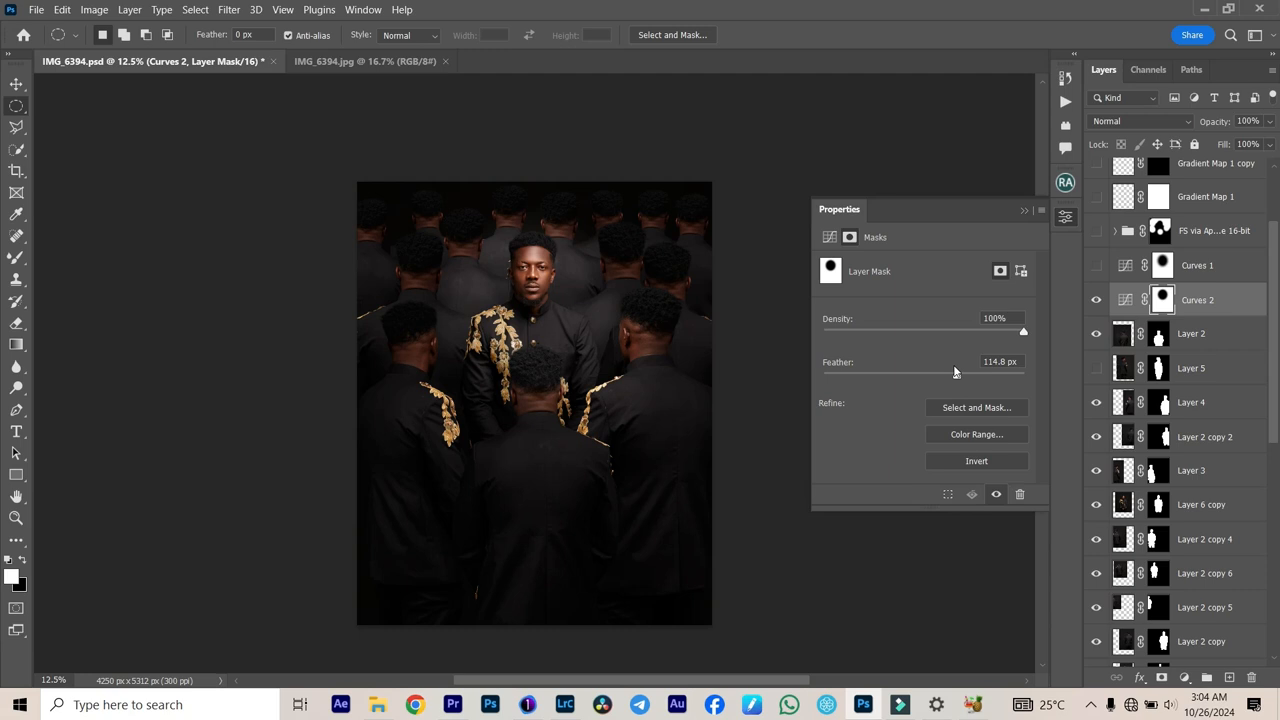
left_click(1021, 211)
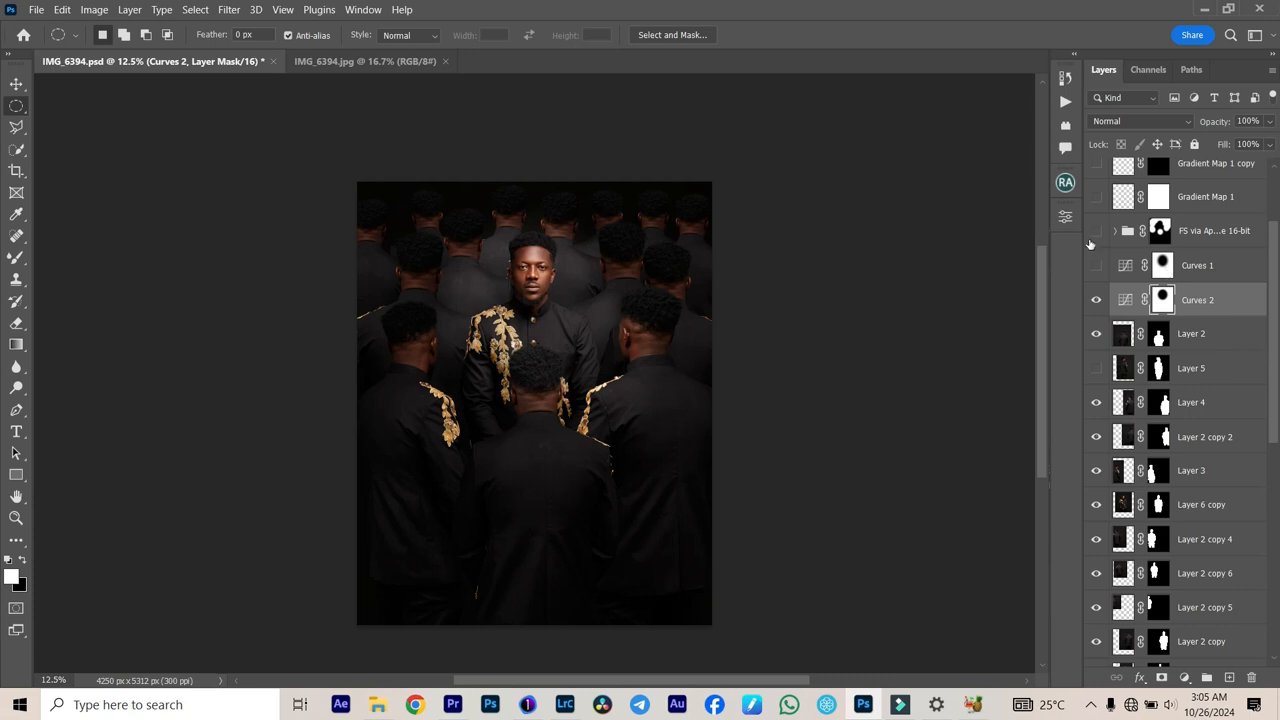
Step: Show the FS 16-bit retouching group, comparing with and without it, plus the Gradient Map 1 copy and Hue/Saturation 1 layers
scroll(1158, 265, "up", 3)
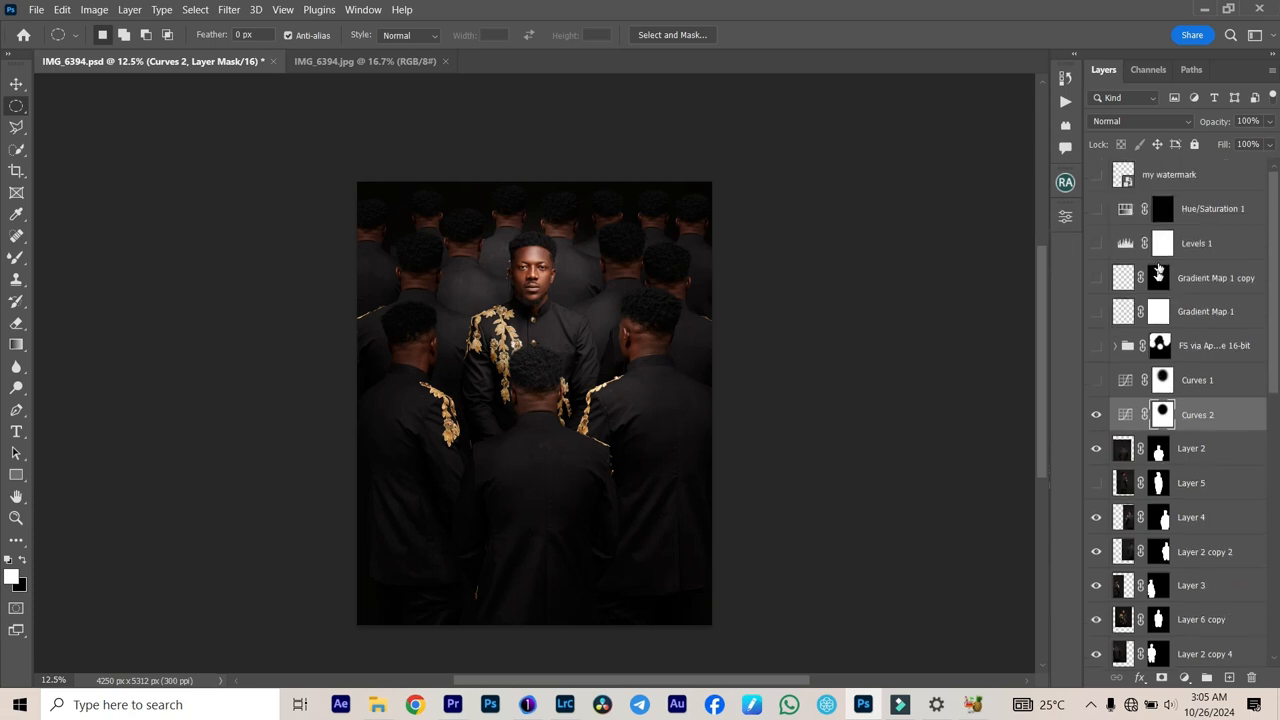
left_click(1097, 346)
left_click(1097, 346)
left_click(1097, 345)
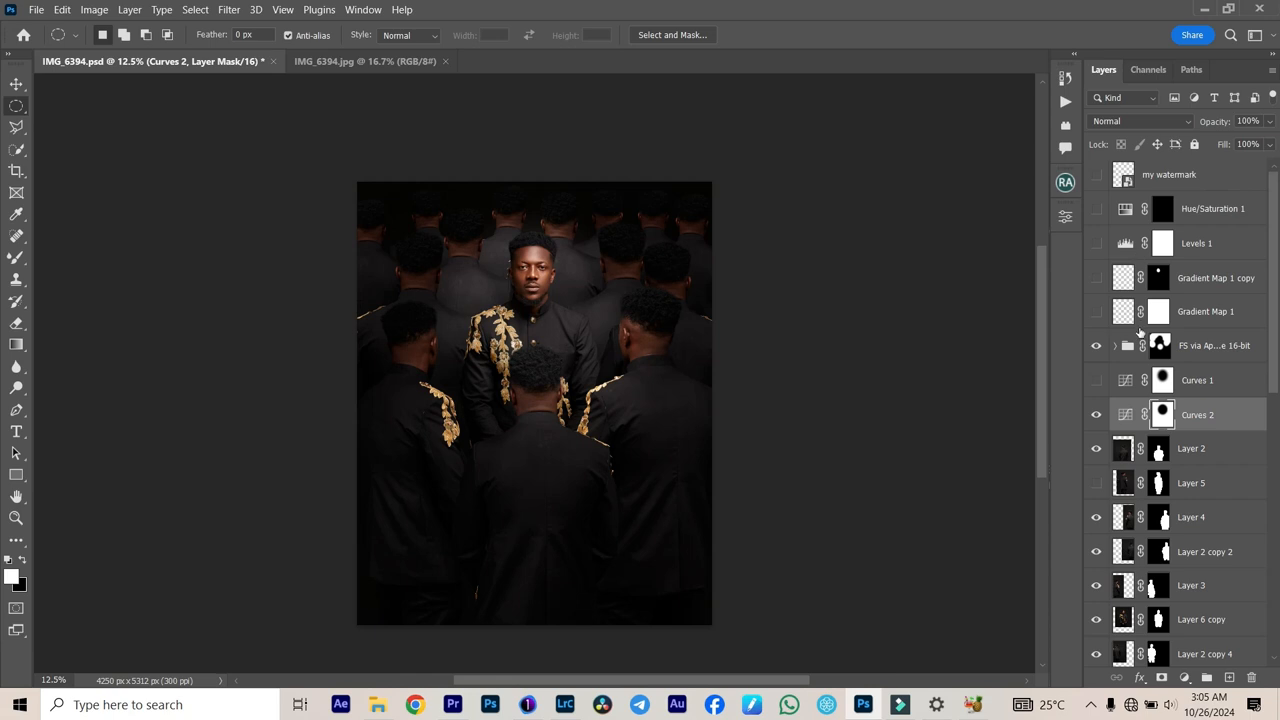
left_click(1100, 283)
left_click(1097, 209)
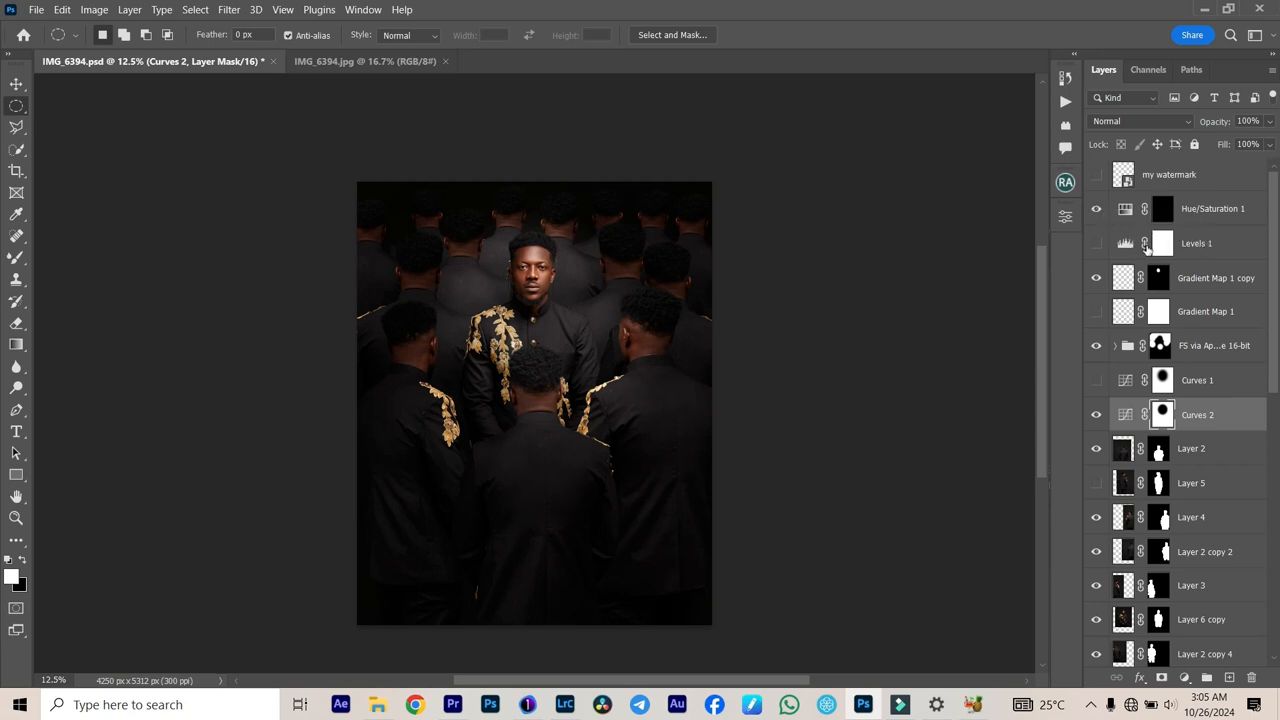